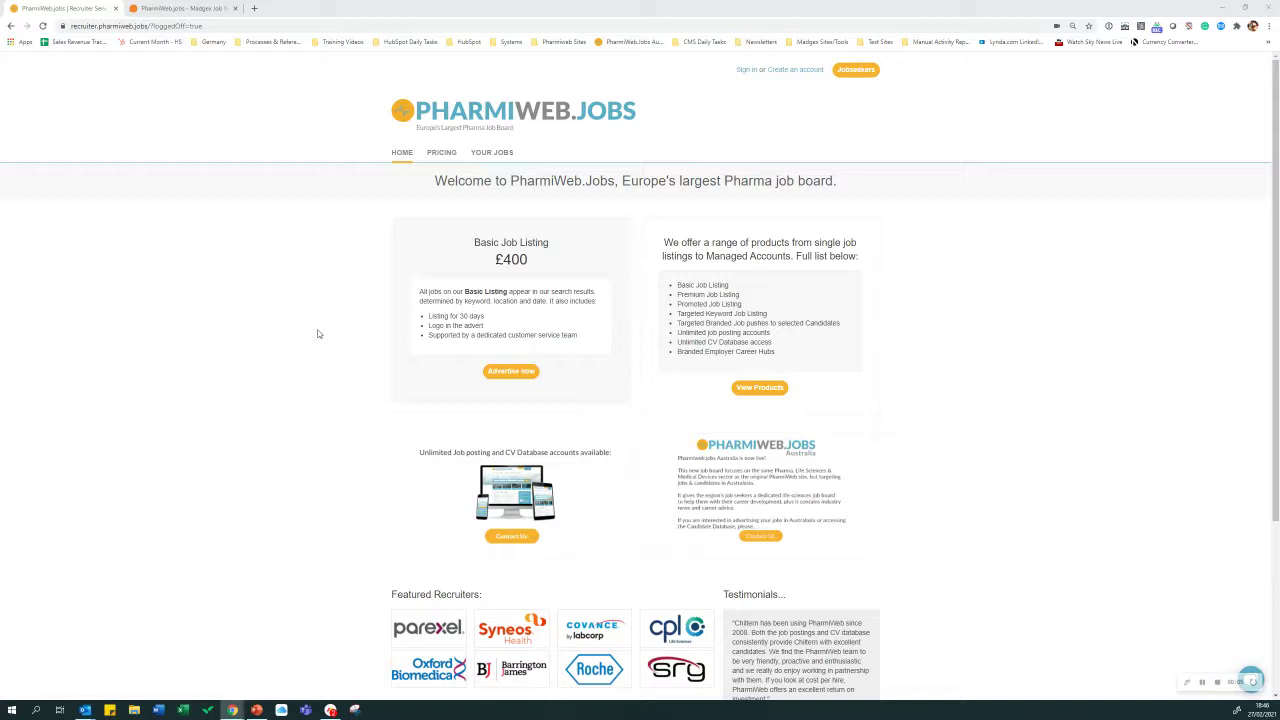
- Sign in to the recruiter account and confirm PW Test Account is the managed recruiter
left_click(745, 70)
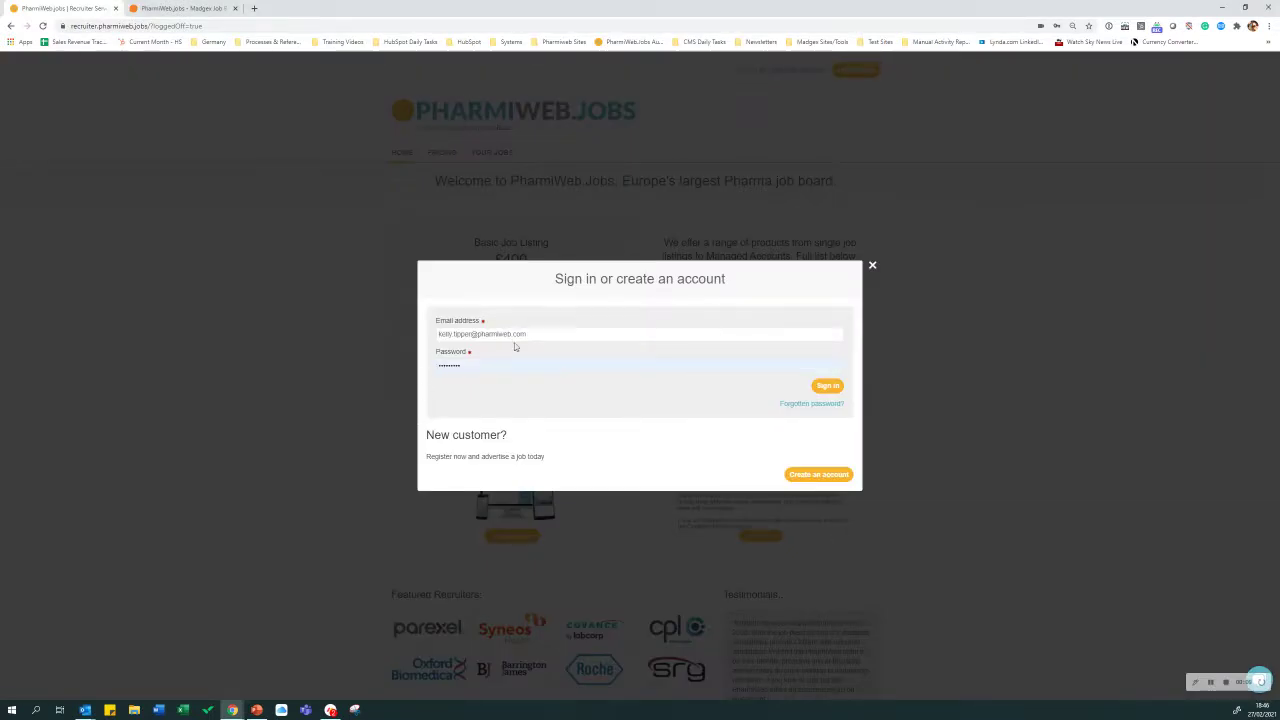
left_click(828, 386)
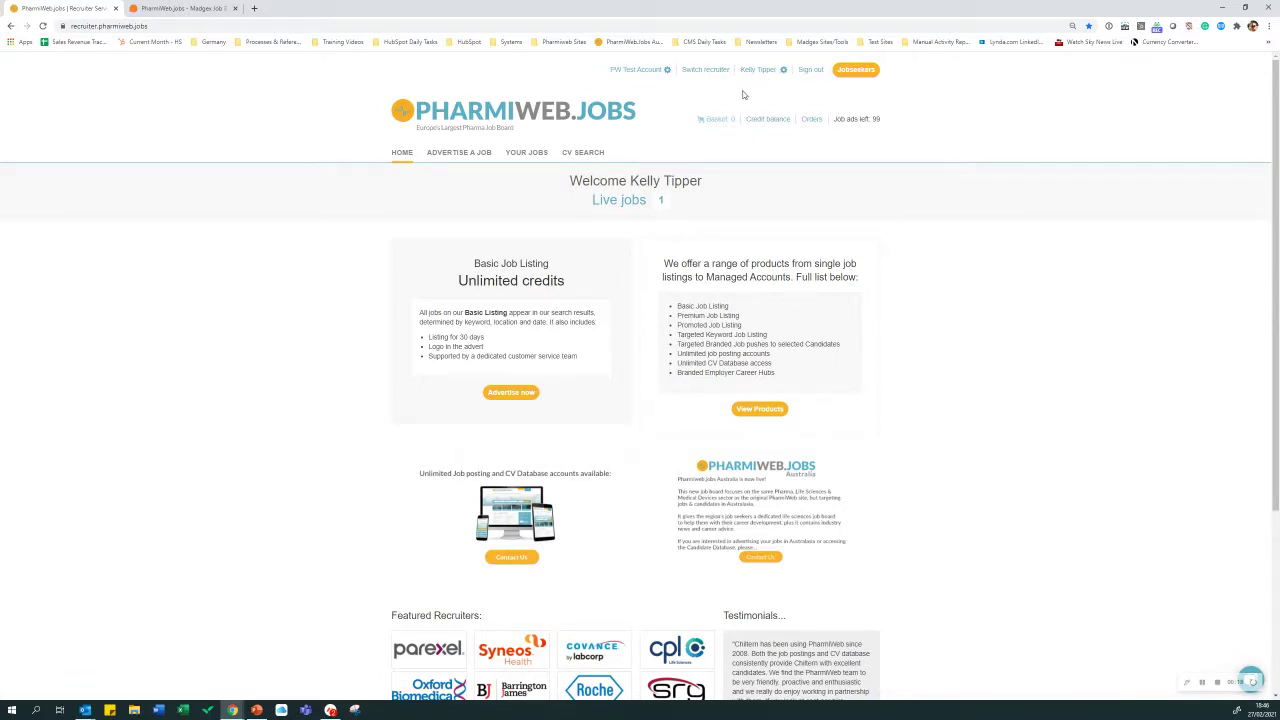
left_click(707, 71)
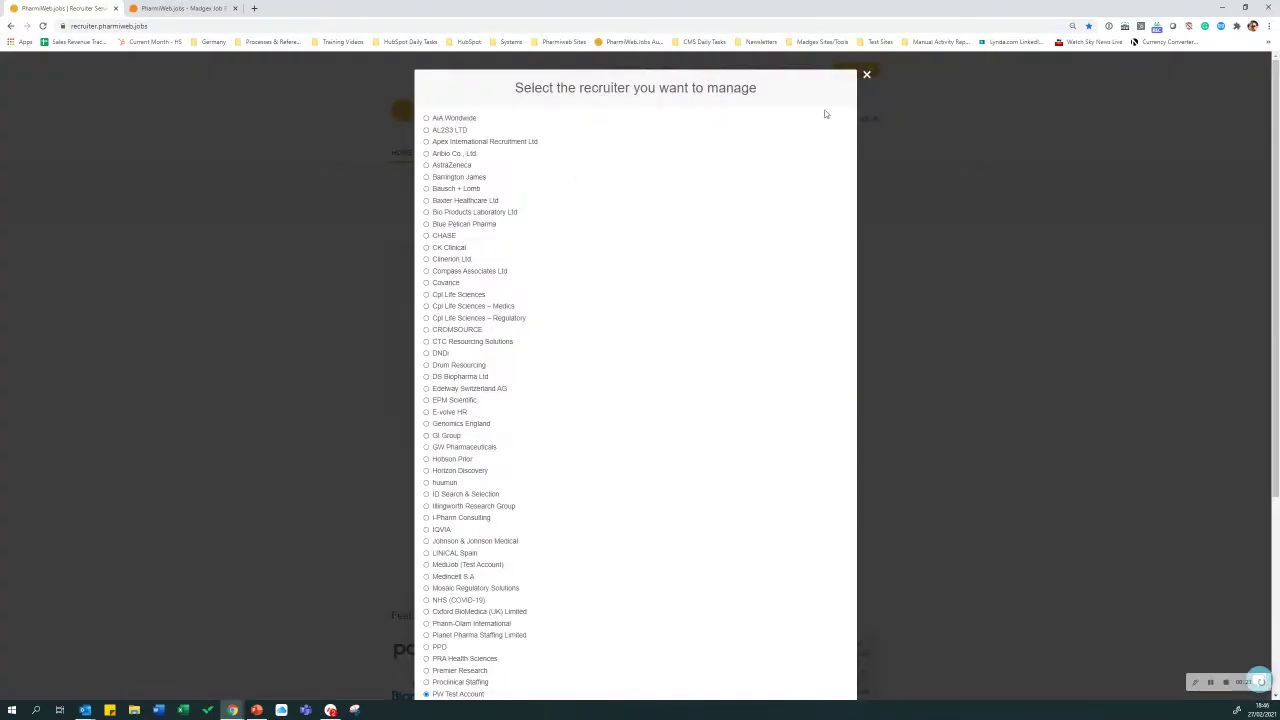
left_click(867, 75)
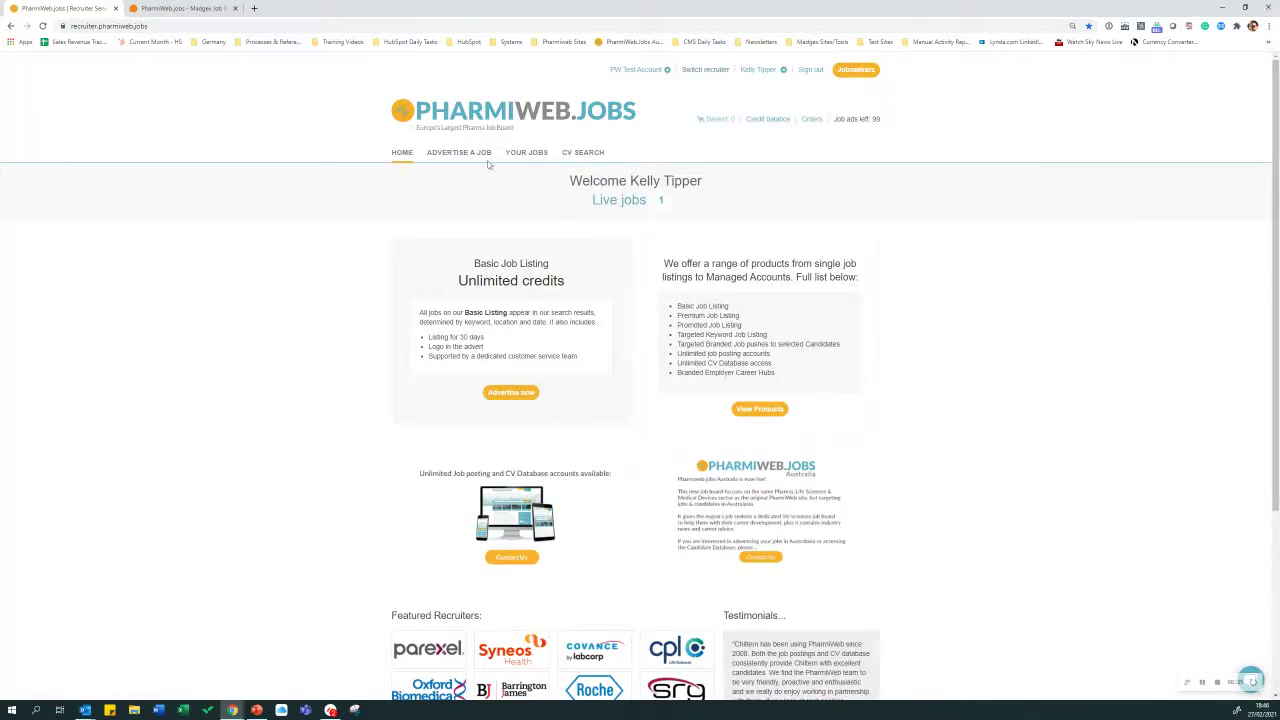
- Start a Basic Job Listing ad, viewing the template picker but choosing no template
left_click(456, 155)
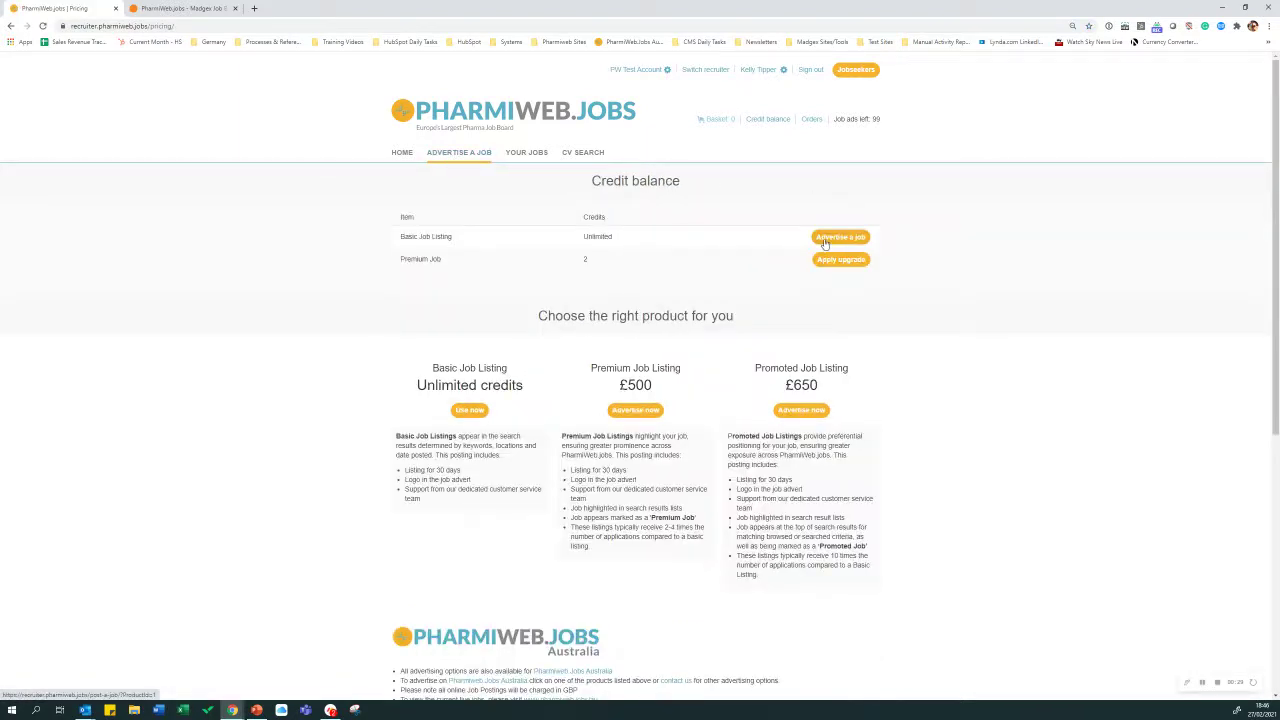
left_click(826, 246)
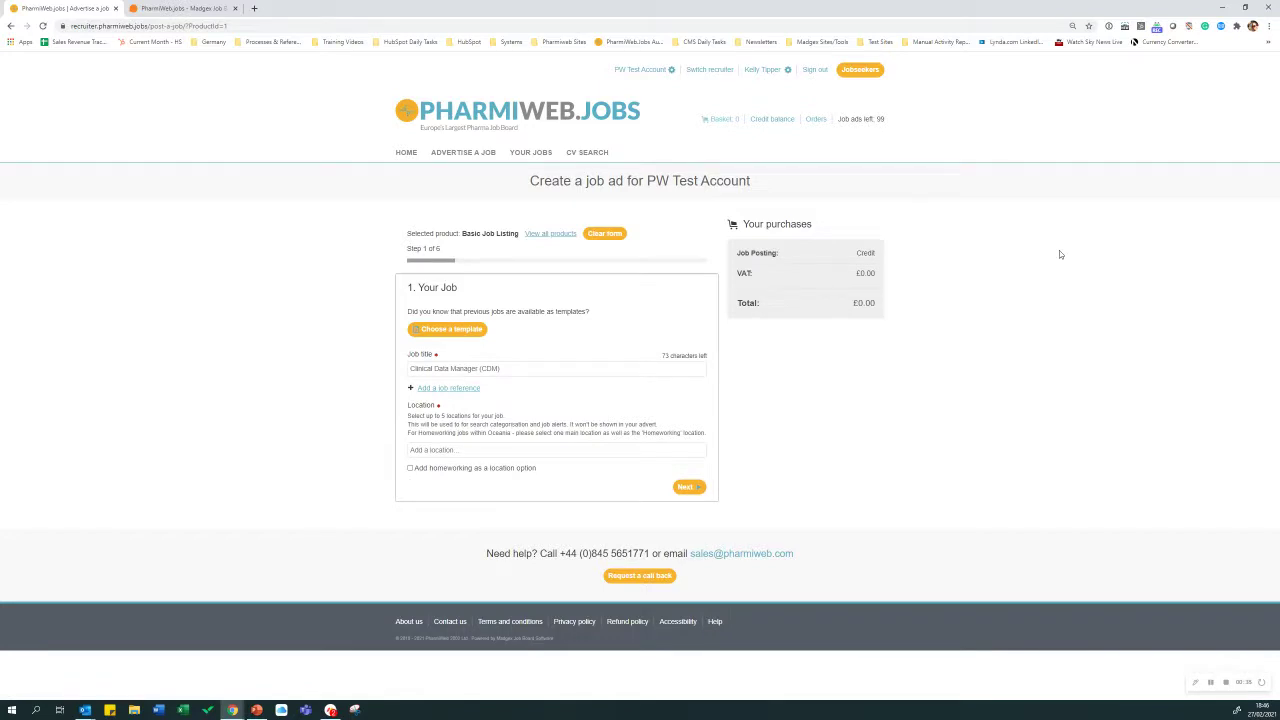
left_click(460, 333)
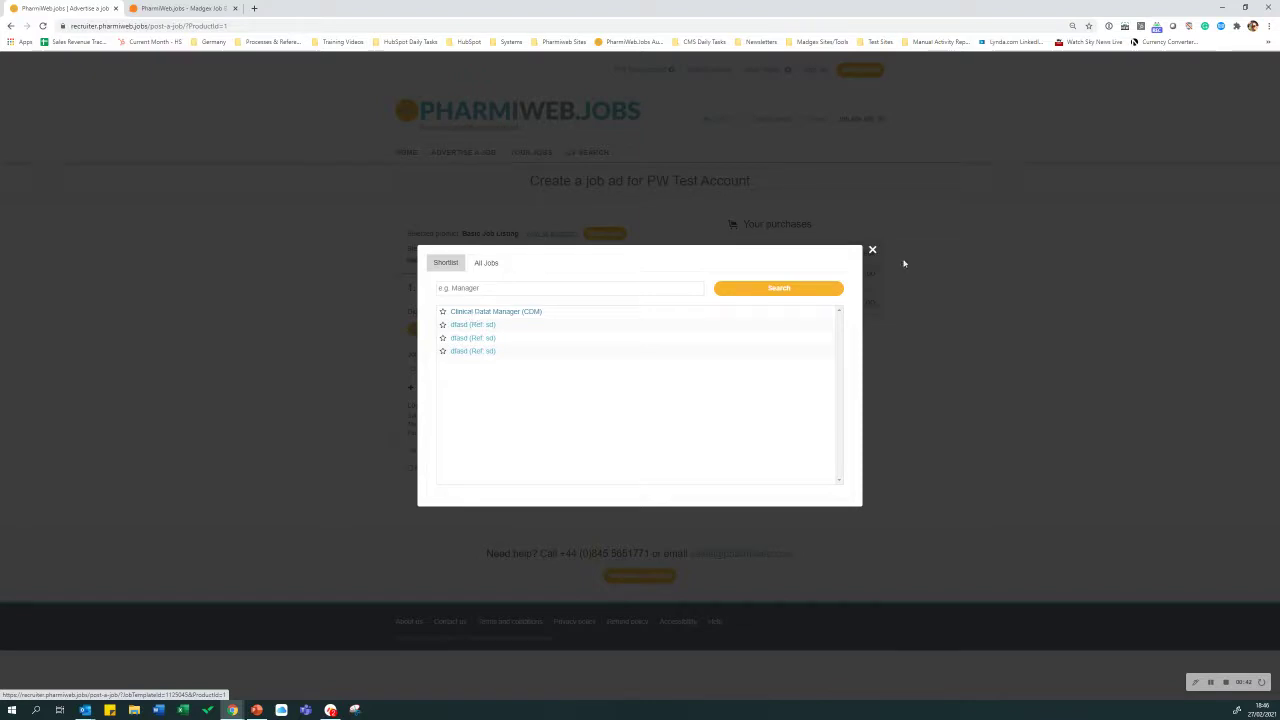
left_click(872, 250)
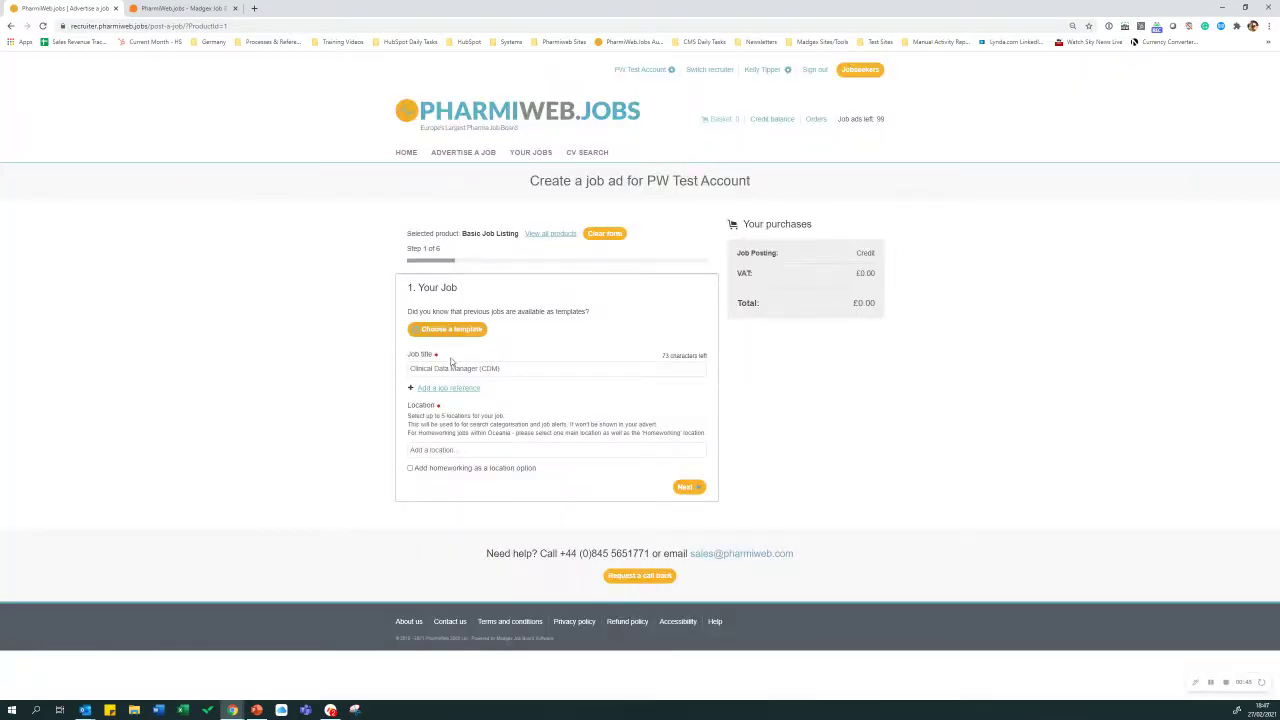
- Reveal the job reference field and add Bracknell, Reading, Windsor (Berkshire) and Homeworking as locations
left_click(517, 366)
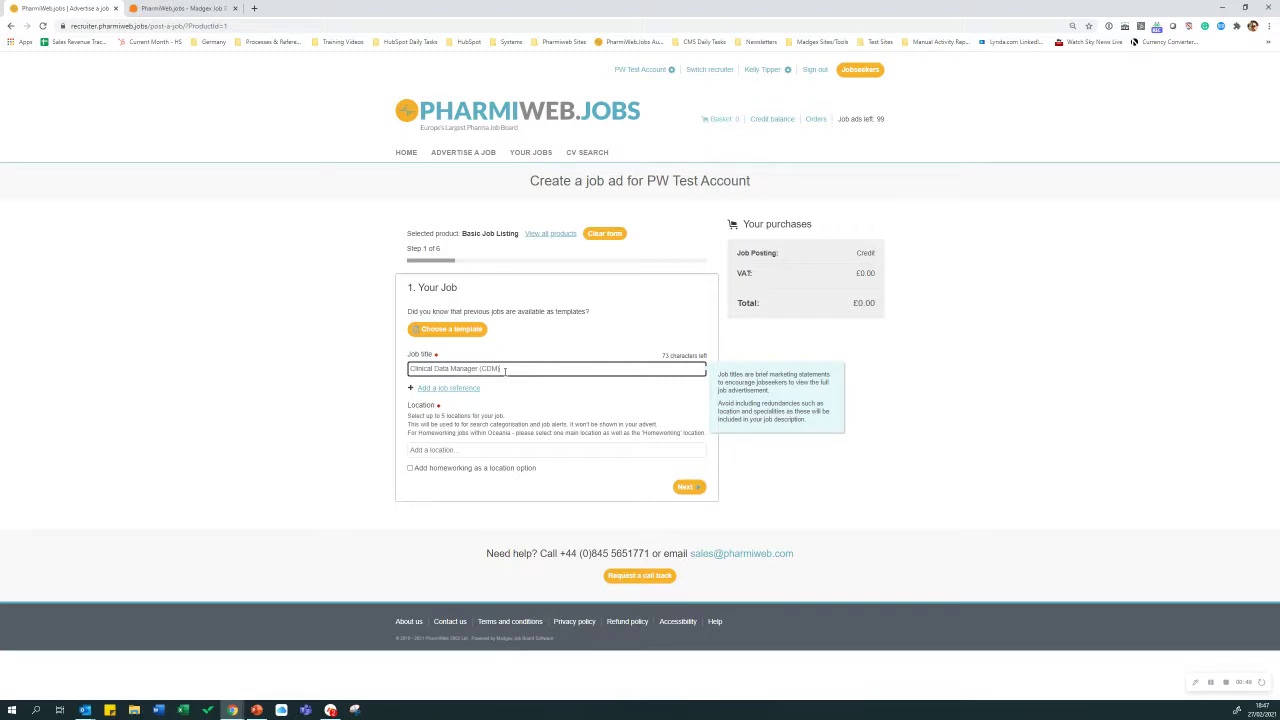
left_click(463, 390)
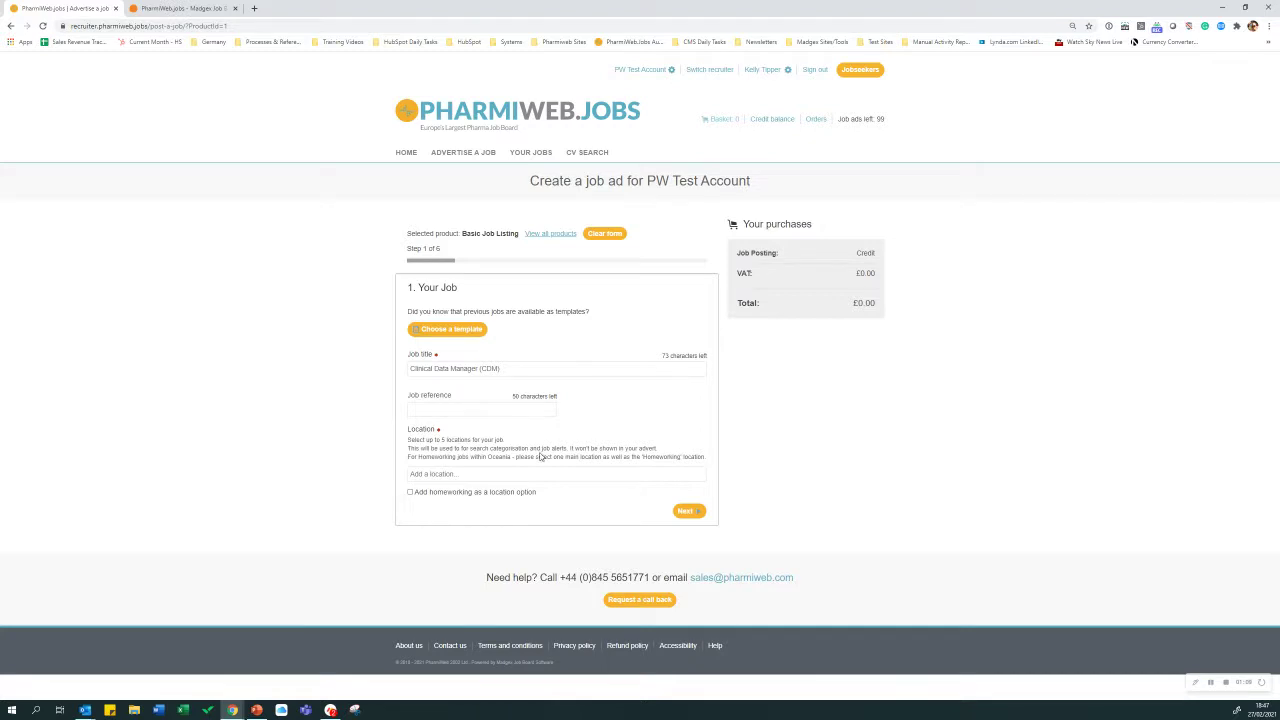
left_click(509, 473)
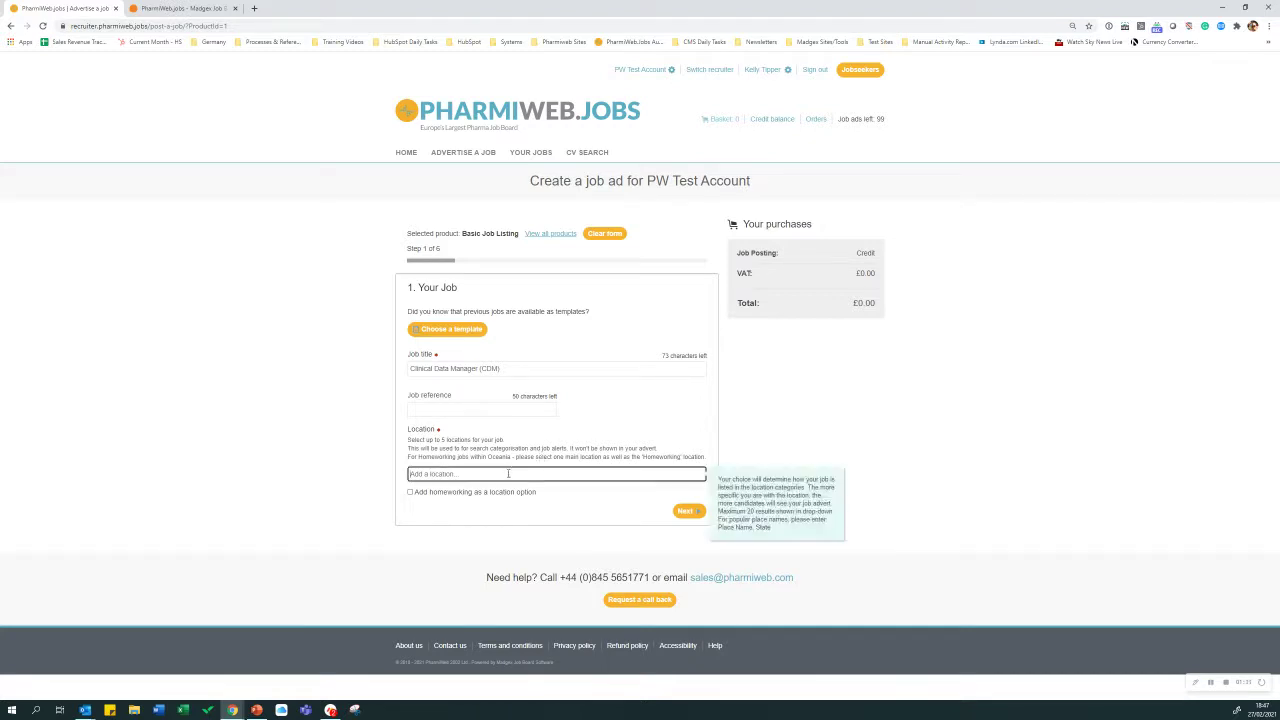
type("Bracknell")
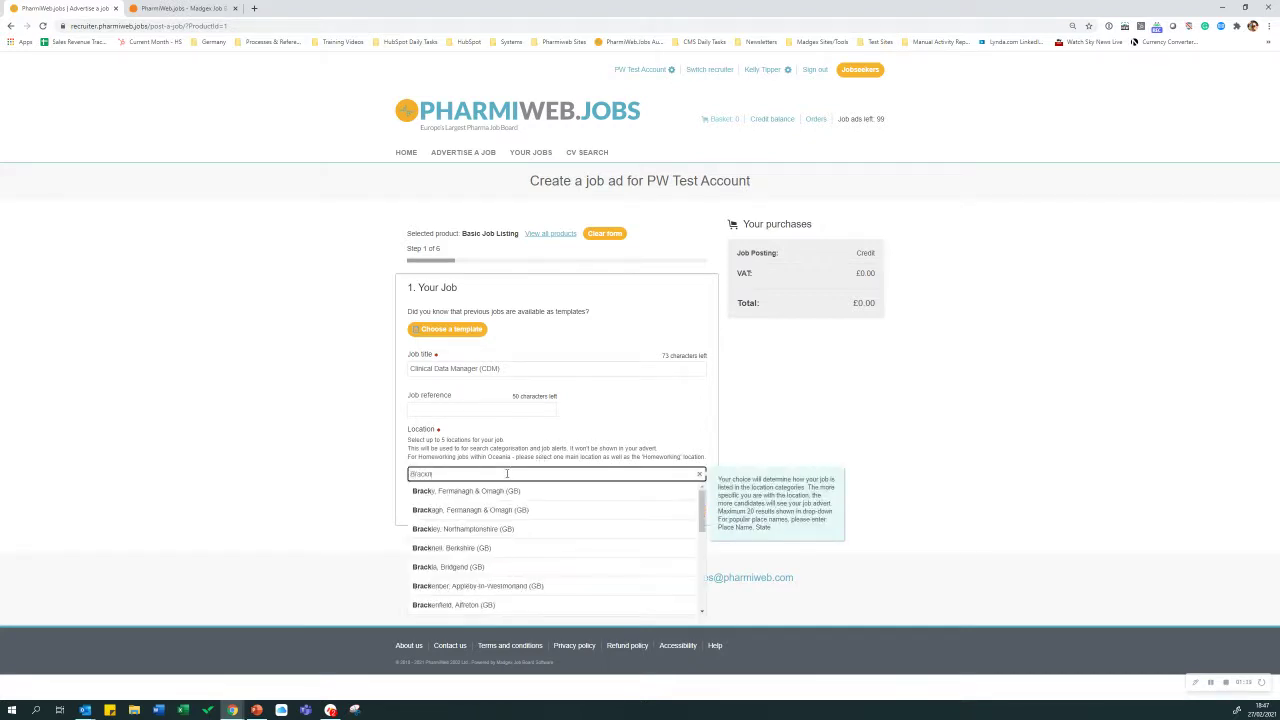
left_click(487, 493)
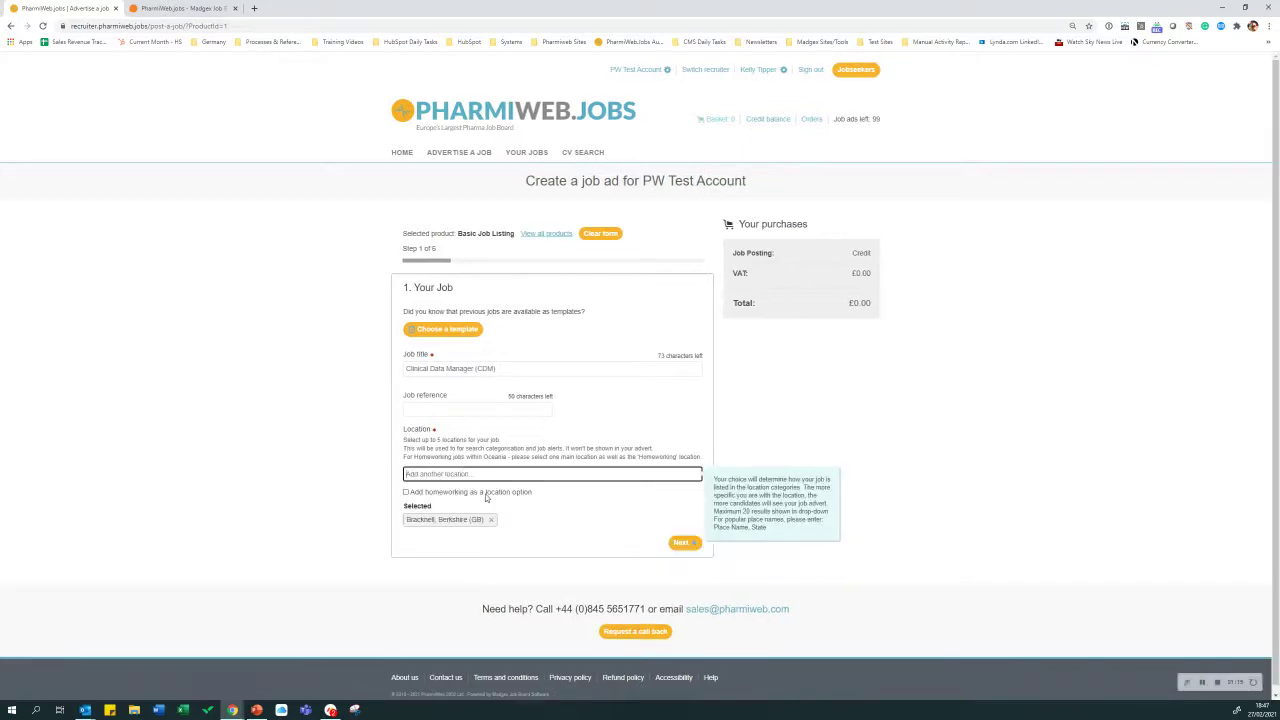
type("Reading")
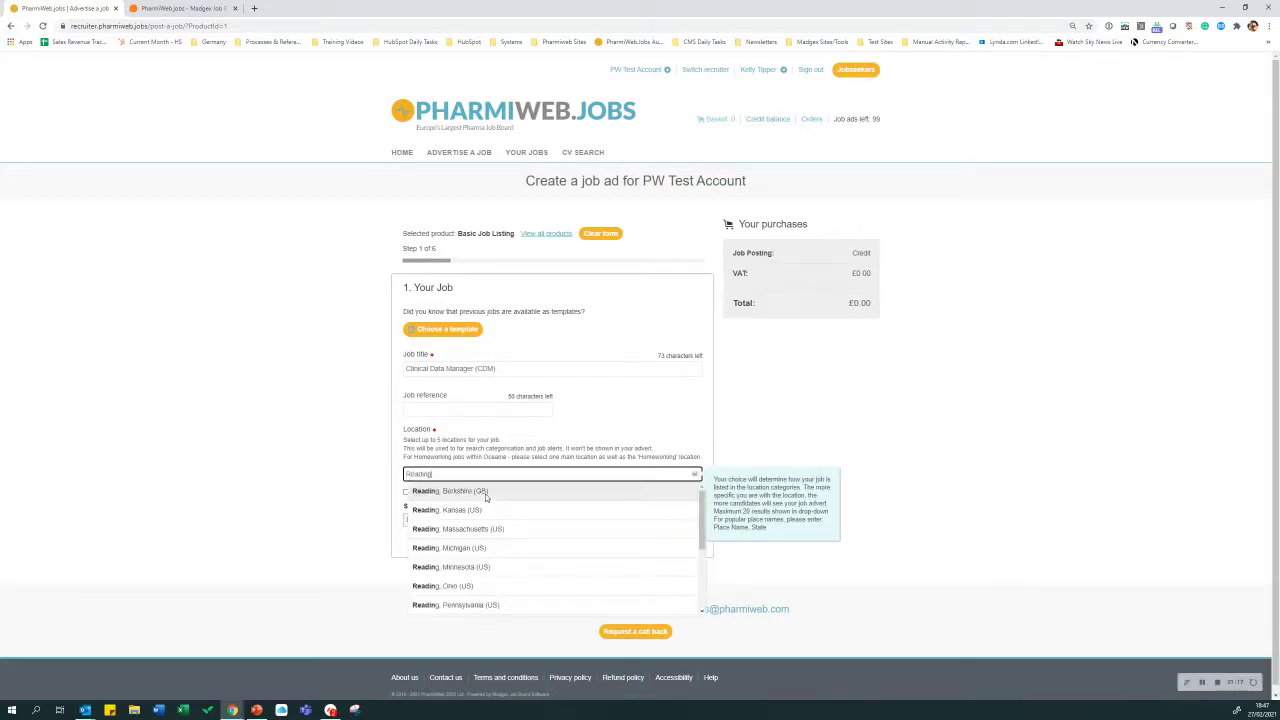
left_click(487, 493)
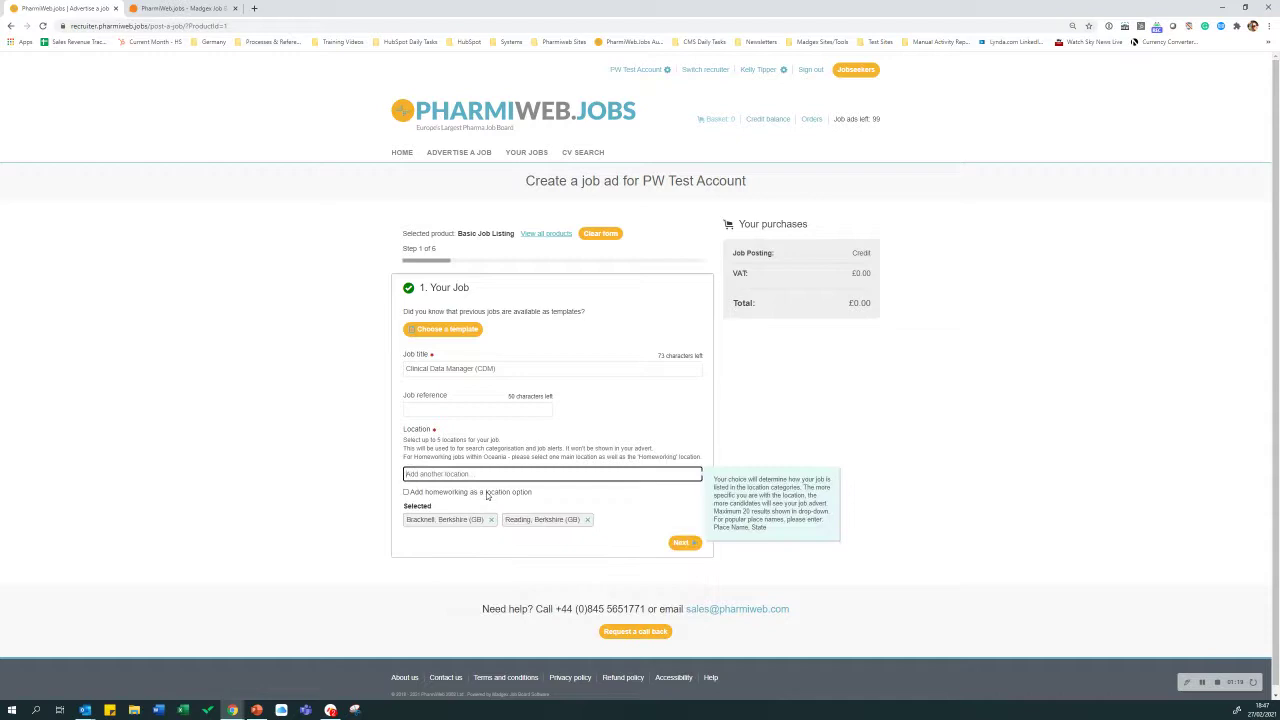
type("Windsor")
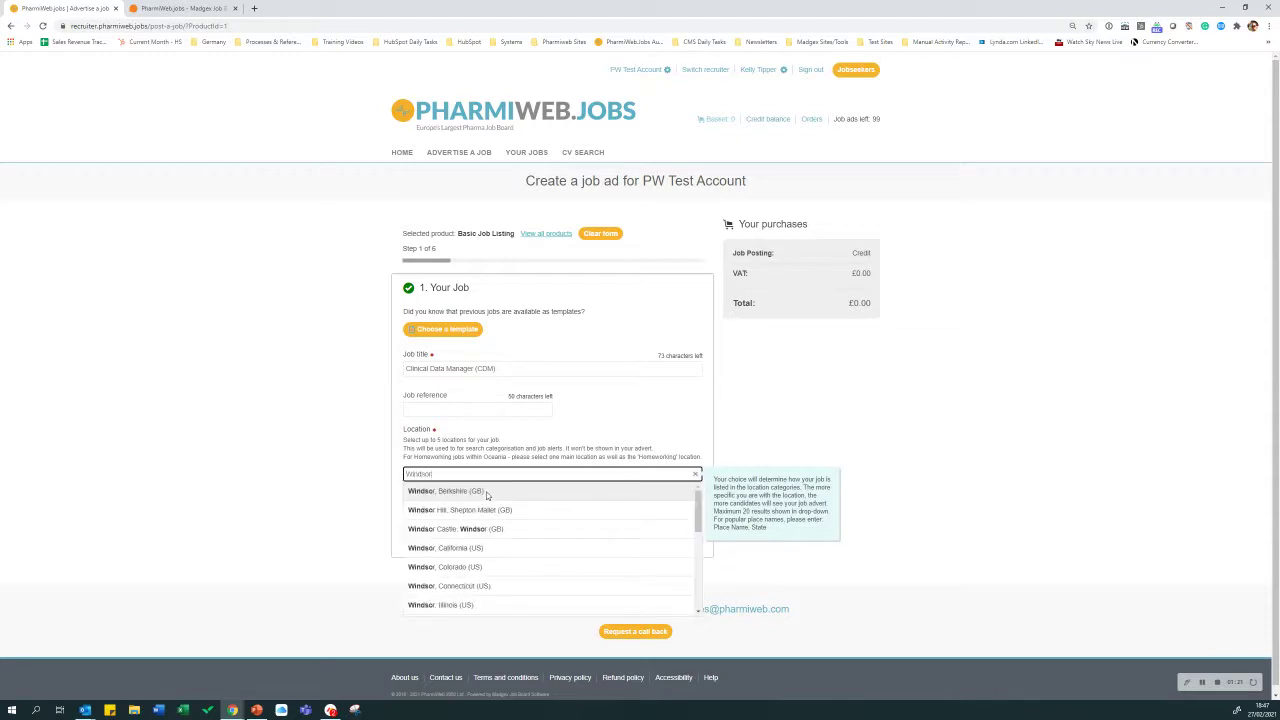
left_click(486, 492)
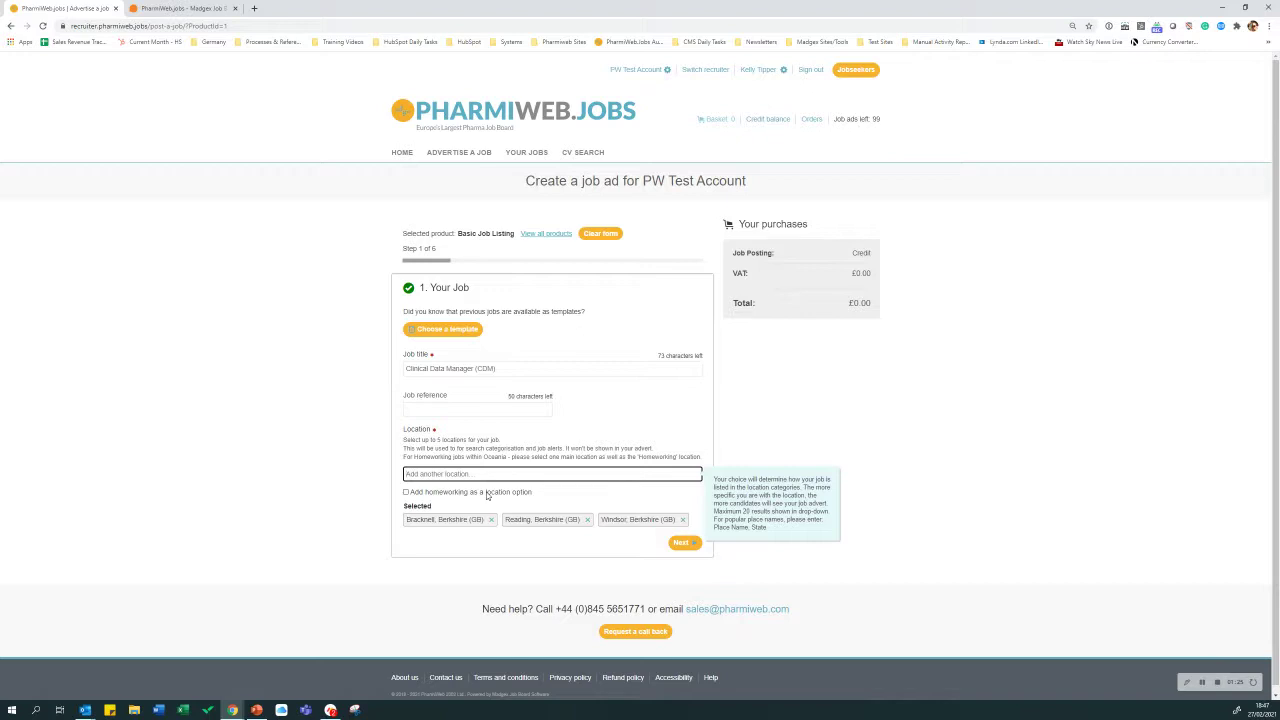
left_click(406, 492)
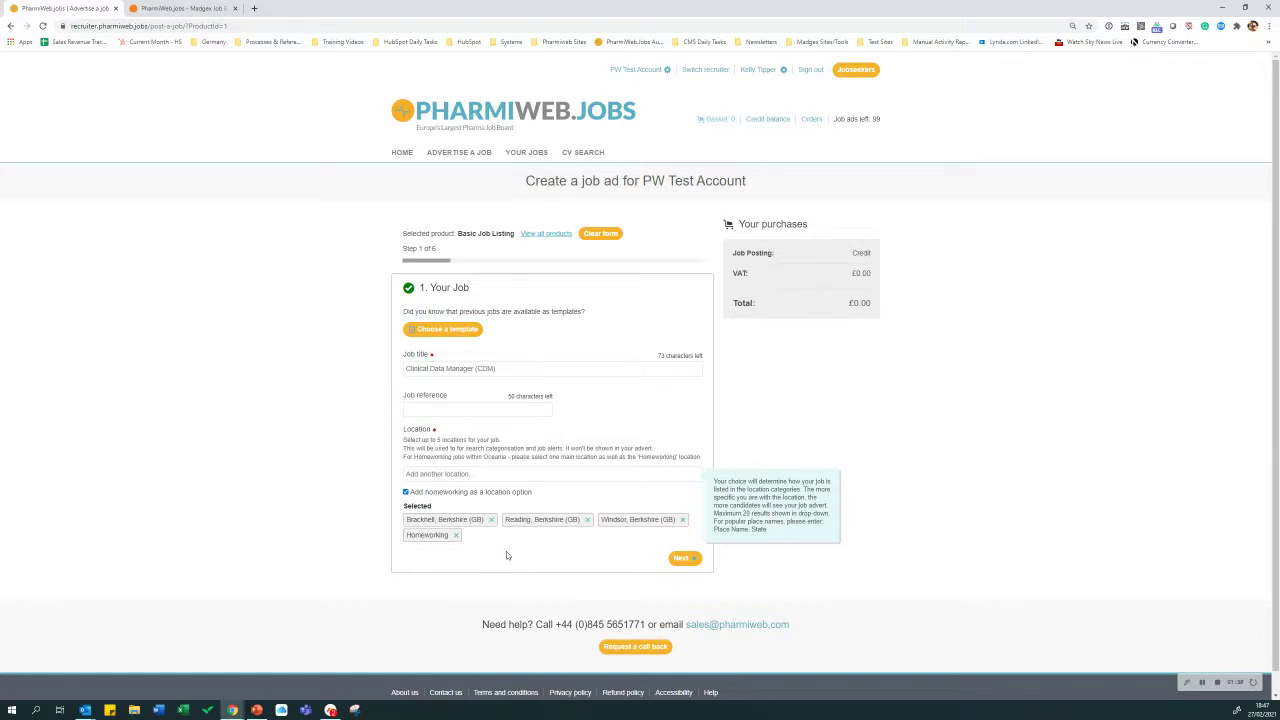
- Paste the prepared job description, keep the default Job Summary, and continue to Job Details
left_click(680, 558)
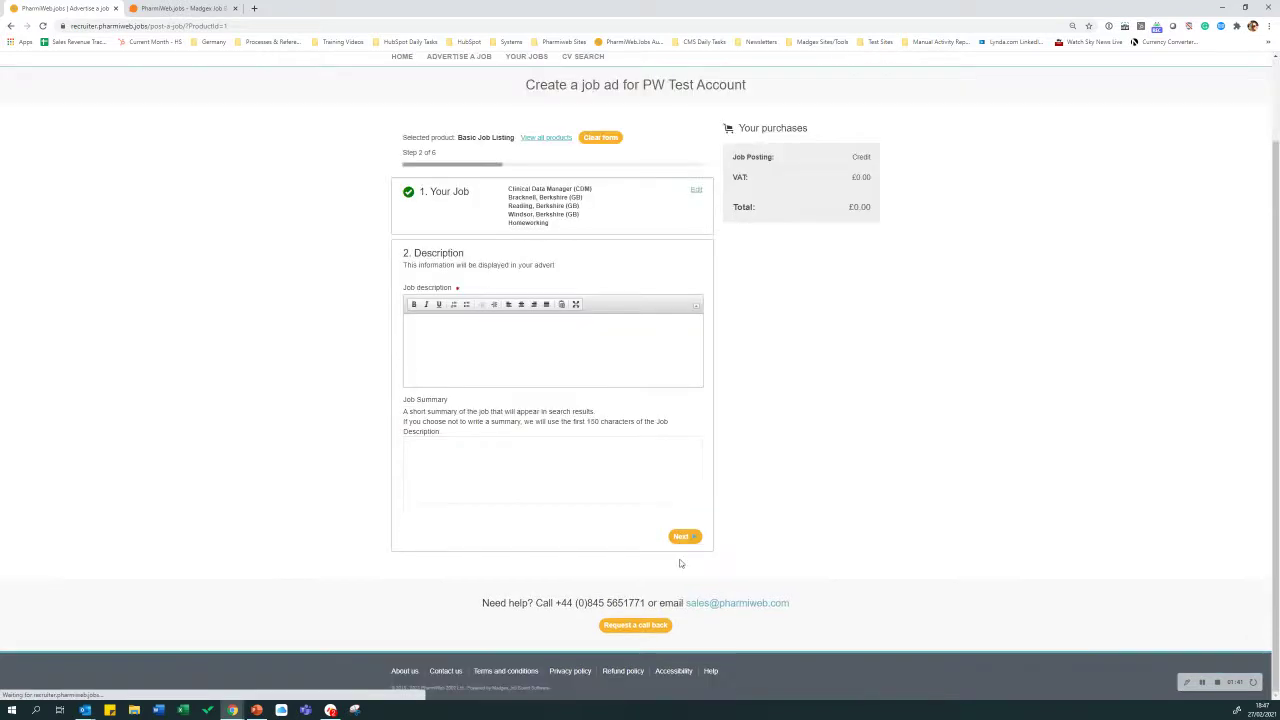
left_click(549, 343)
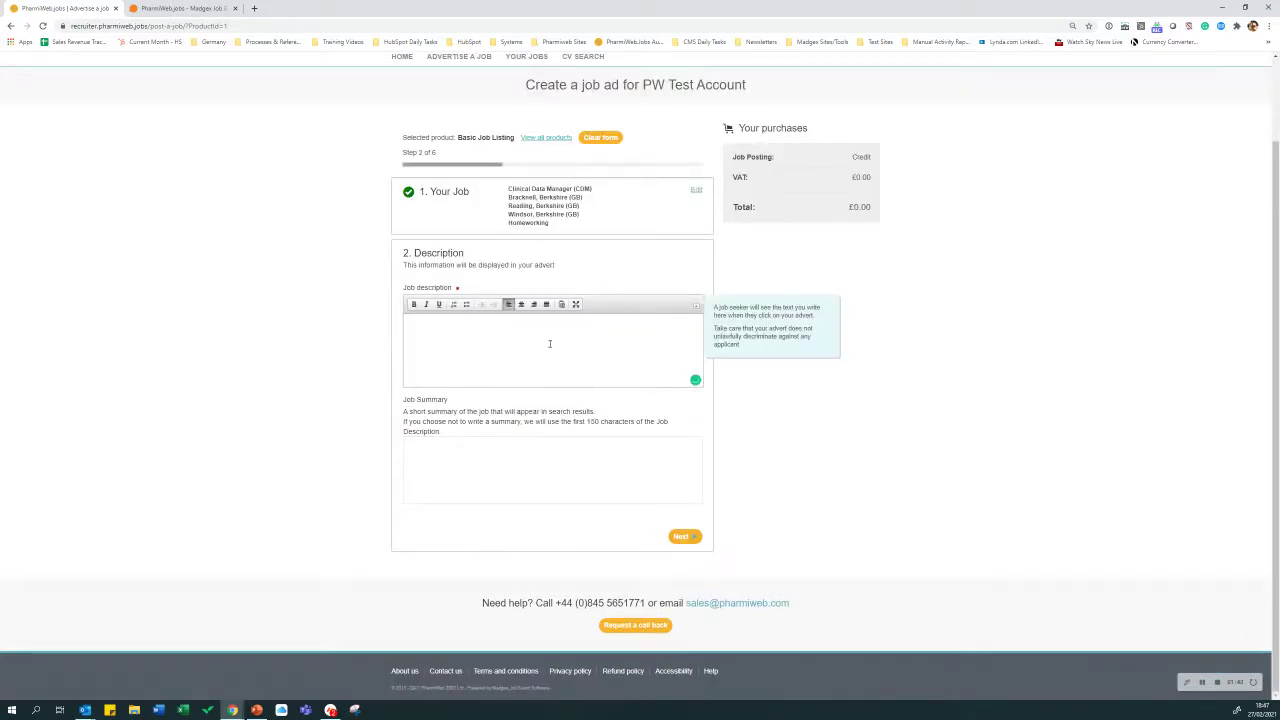
key("ctrl+v")
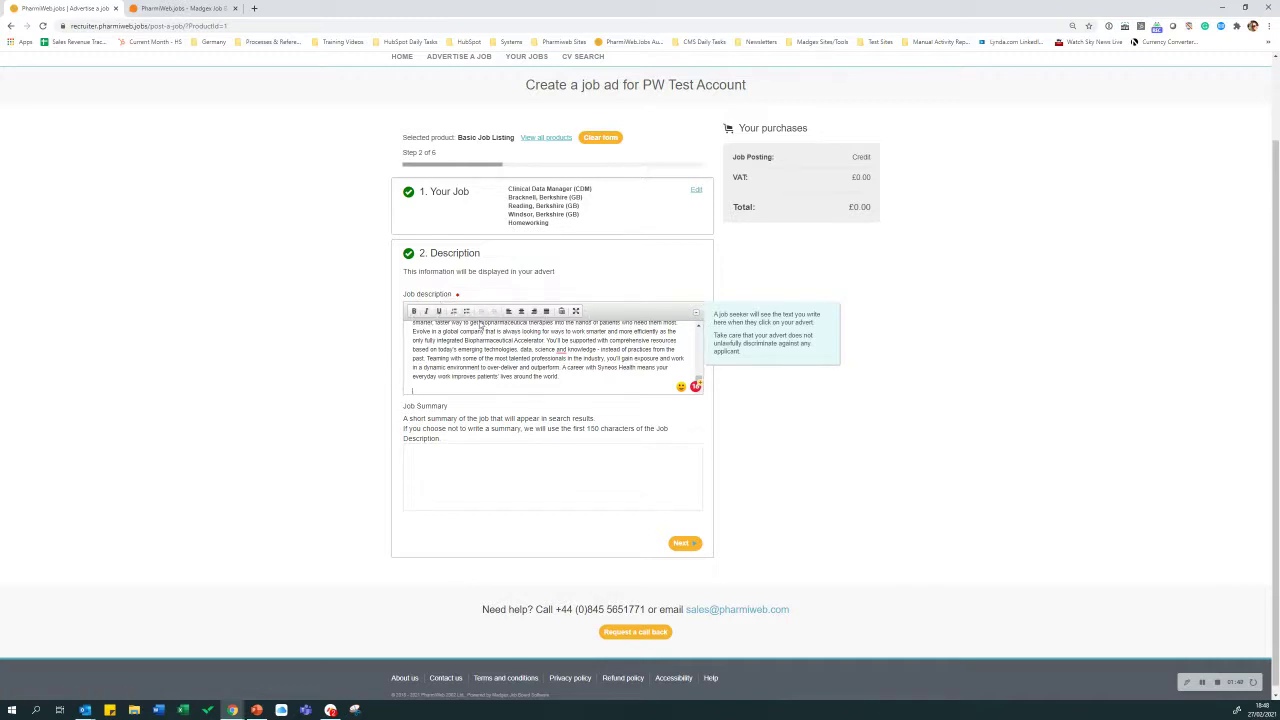
left_click(472, 465)
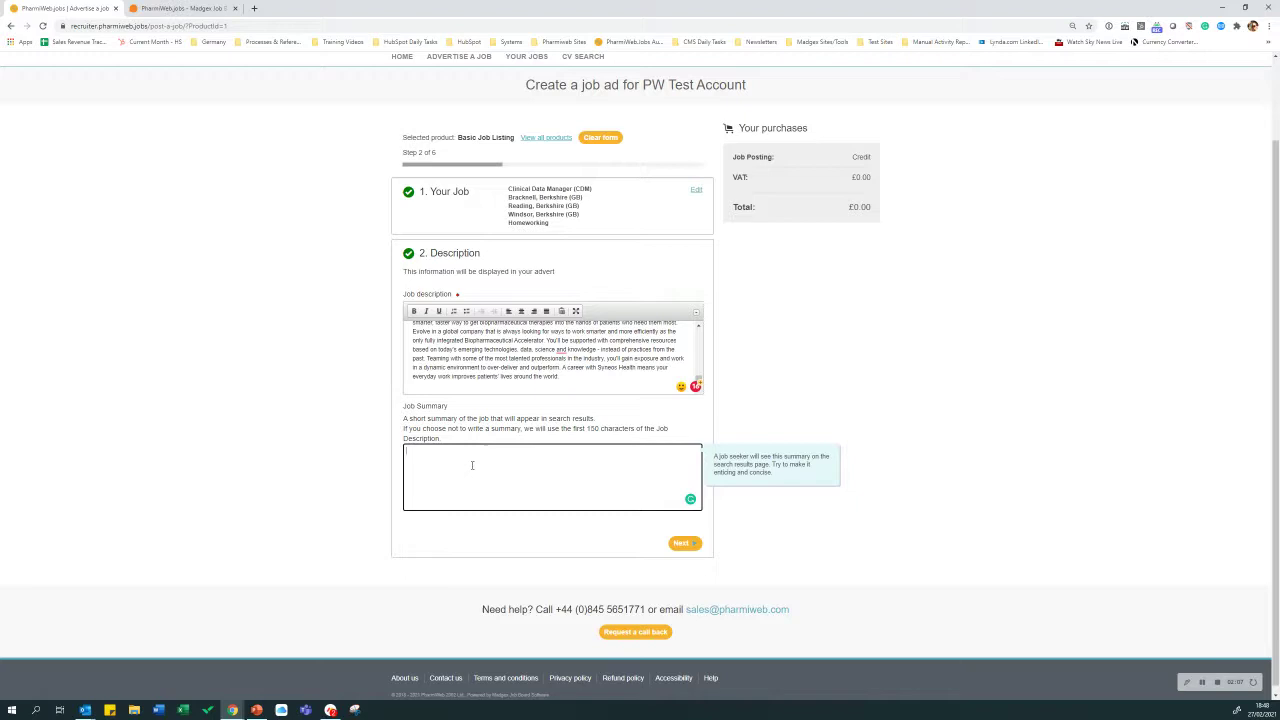
left_click(689, 545)
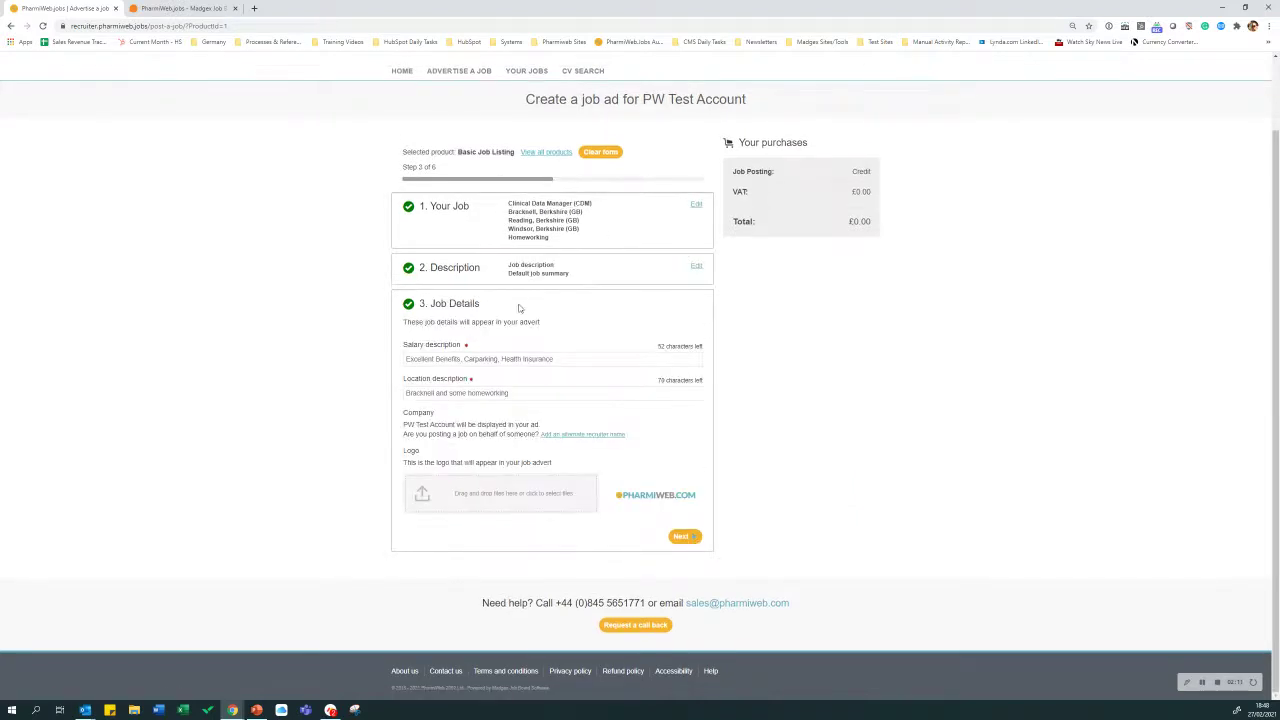
- Check the salary description in Job Details and continue to the Categories step
left_click(574, 358)
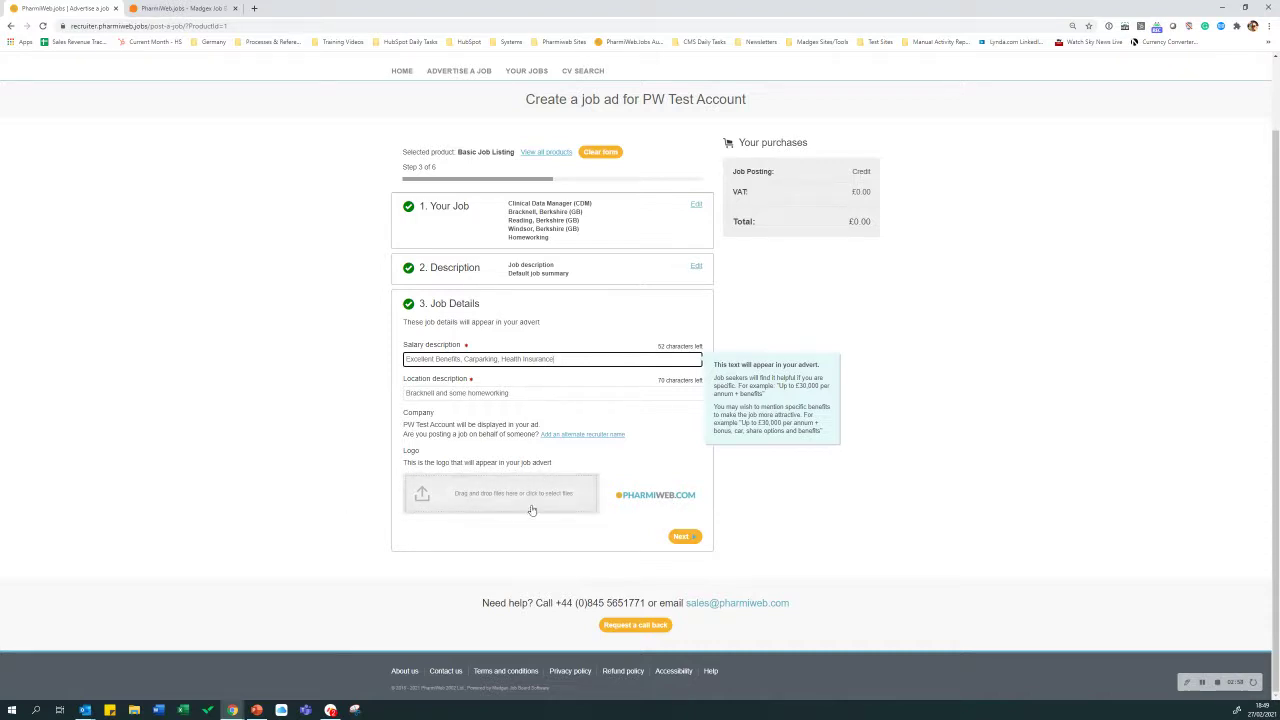
left_click(680, 536)
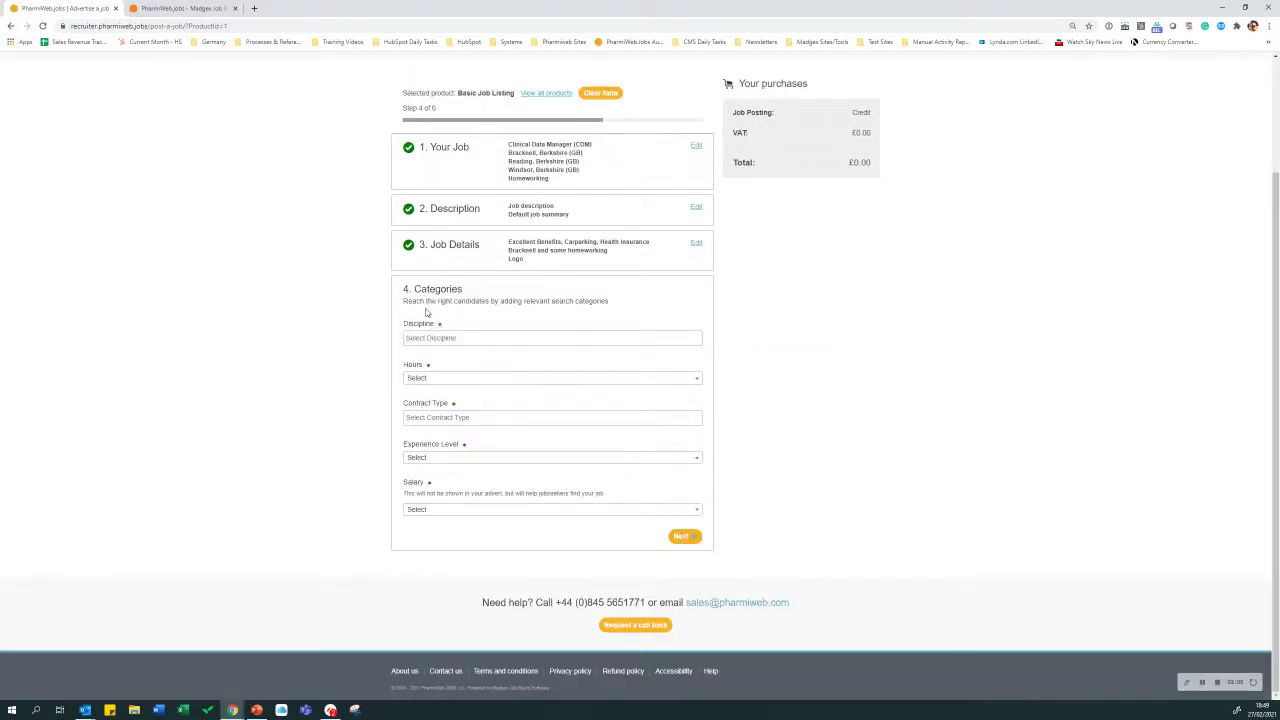
- Search 'Clinical da' and 'Clinical r' to add Clinical Data Management and Clinical Research disciplines
left_click(477, 340)
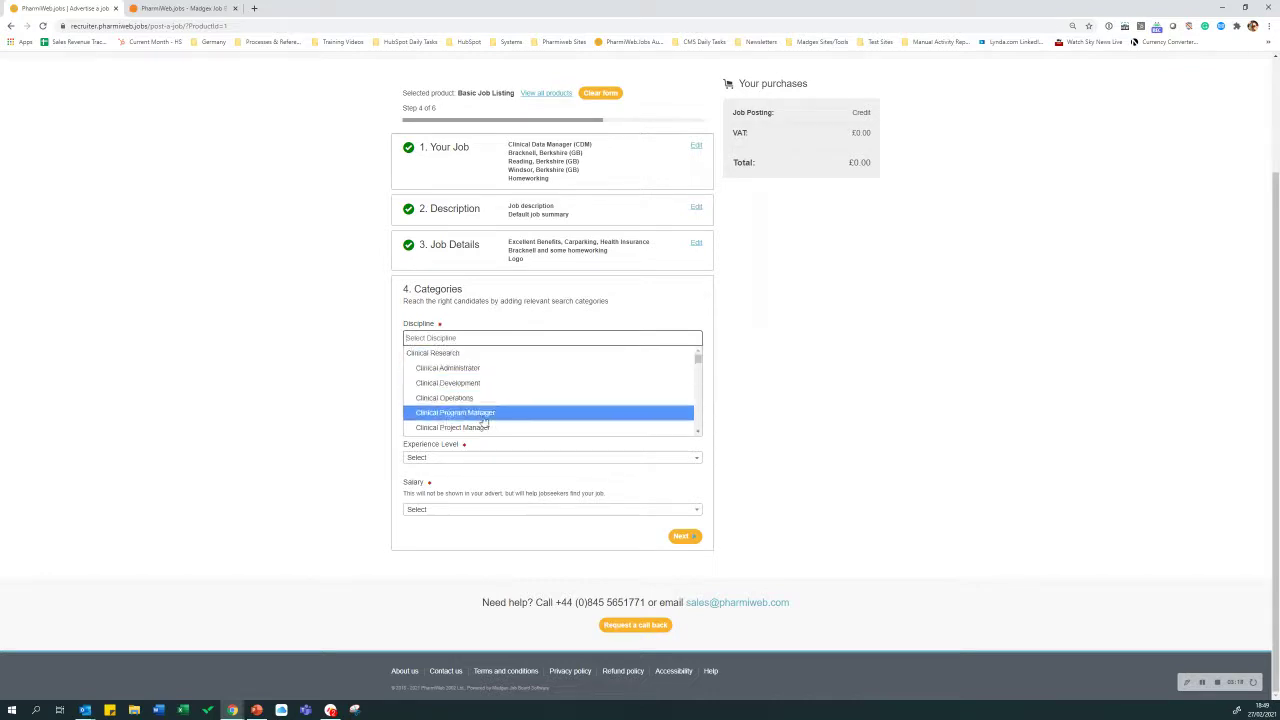
scroll(489, 418, "down", 2)
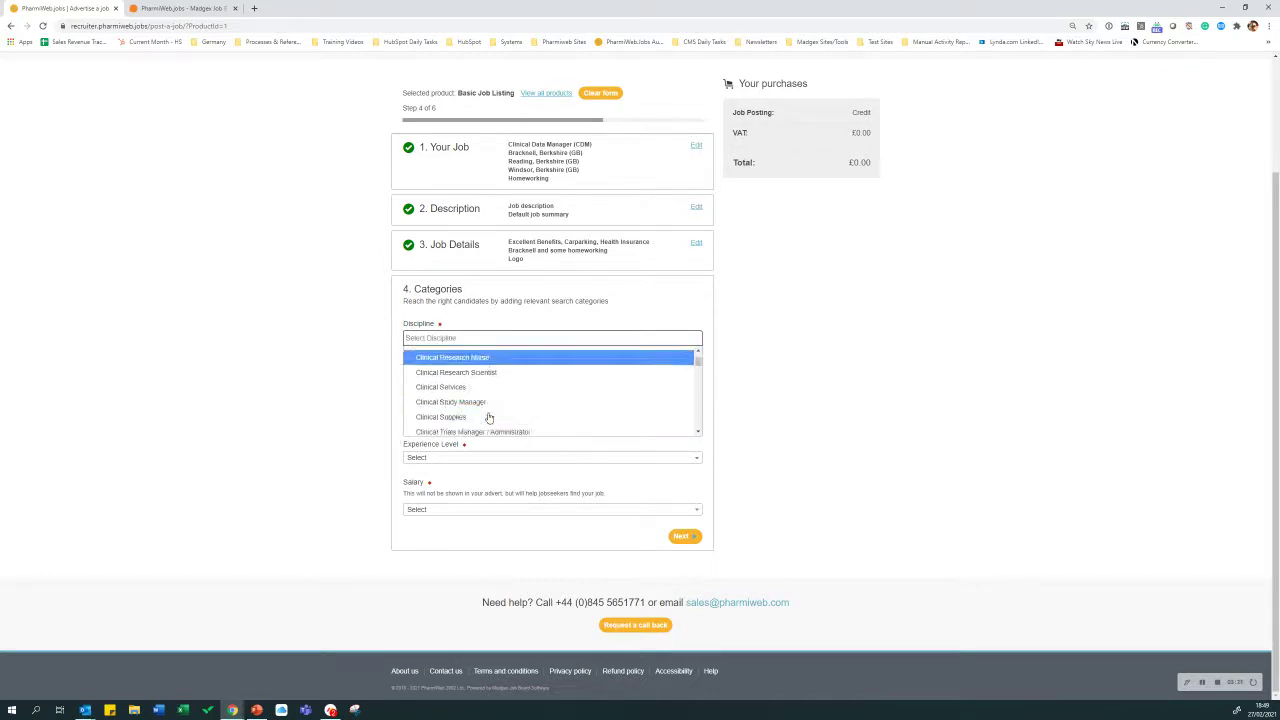
scroll(460, 380, "up", 3)
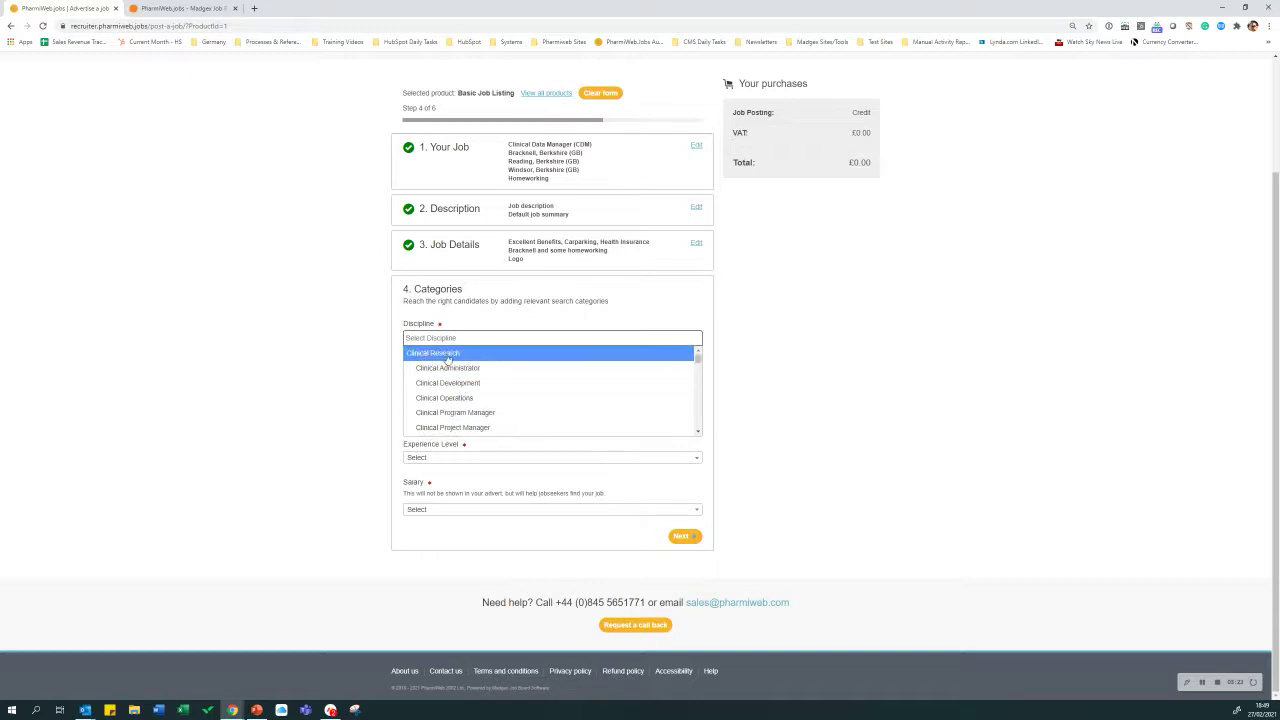
scroll(450, 365, "down", 3)
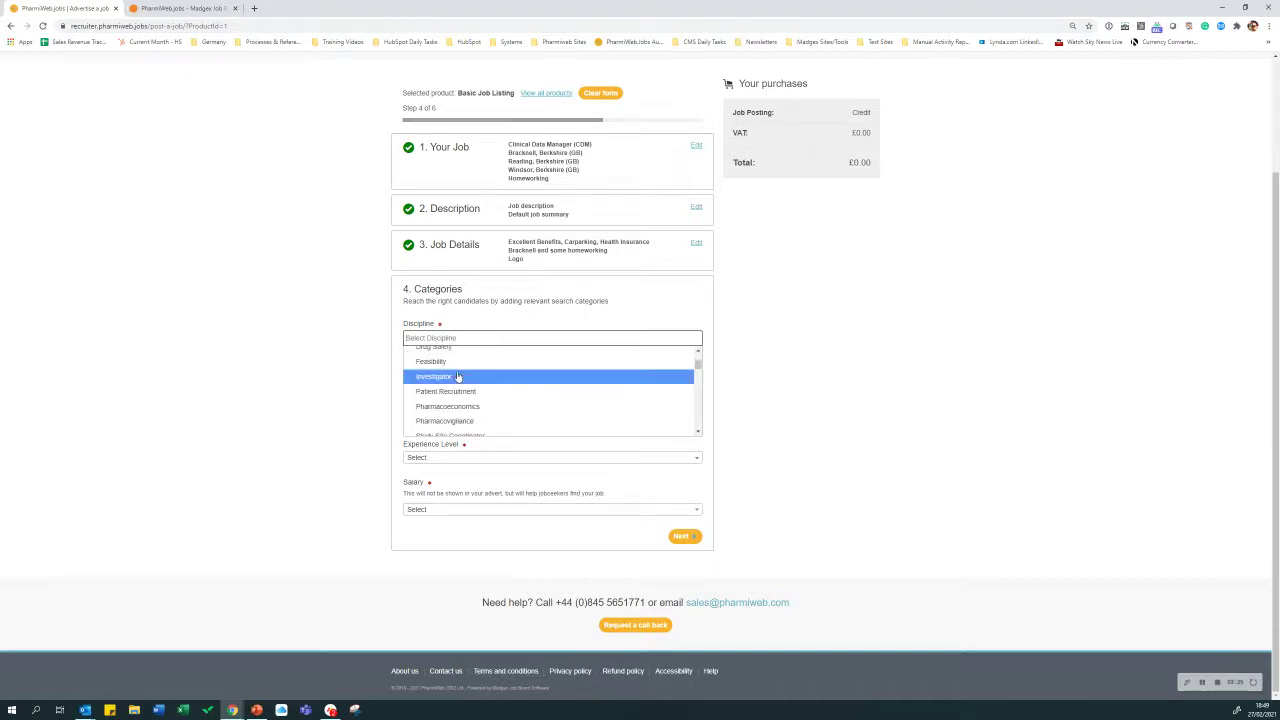
scroll(457, 376, "up", 5)
scroll(457, 375, "down", 3)
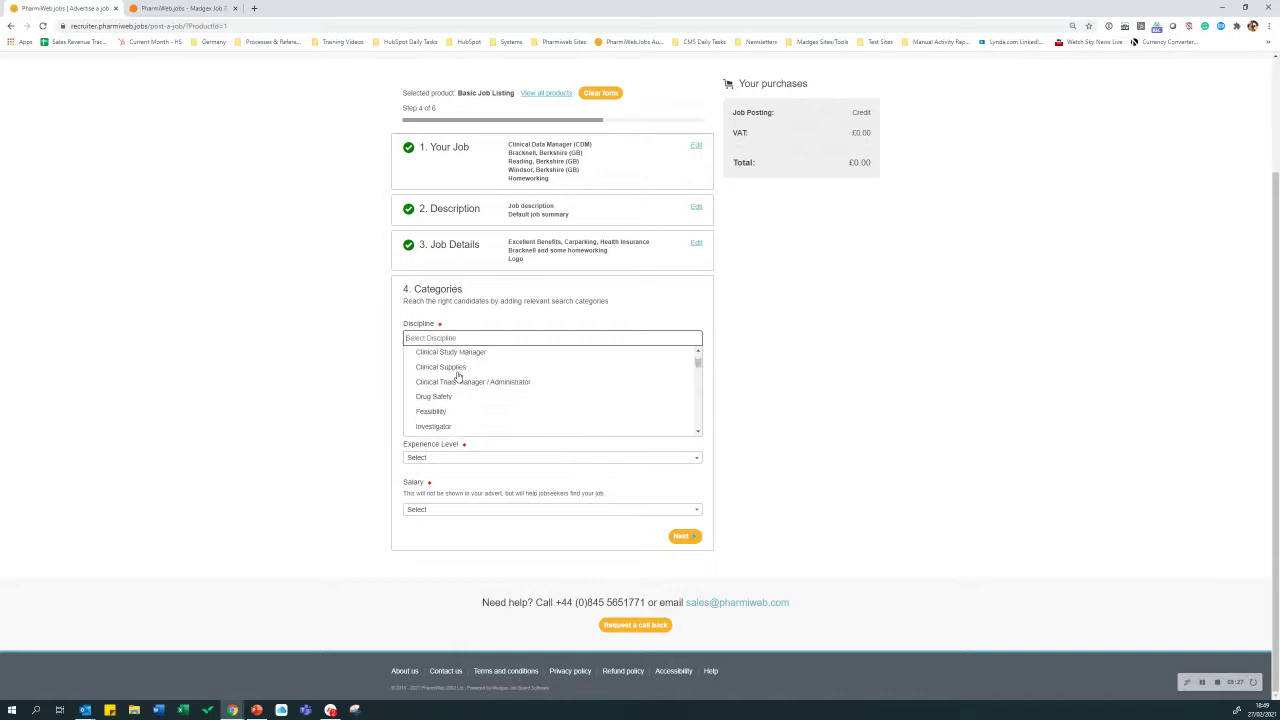
scroll(457, 375, "down", 3)
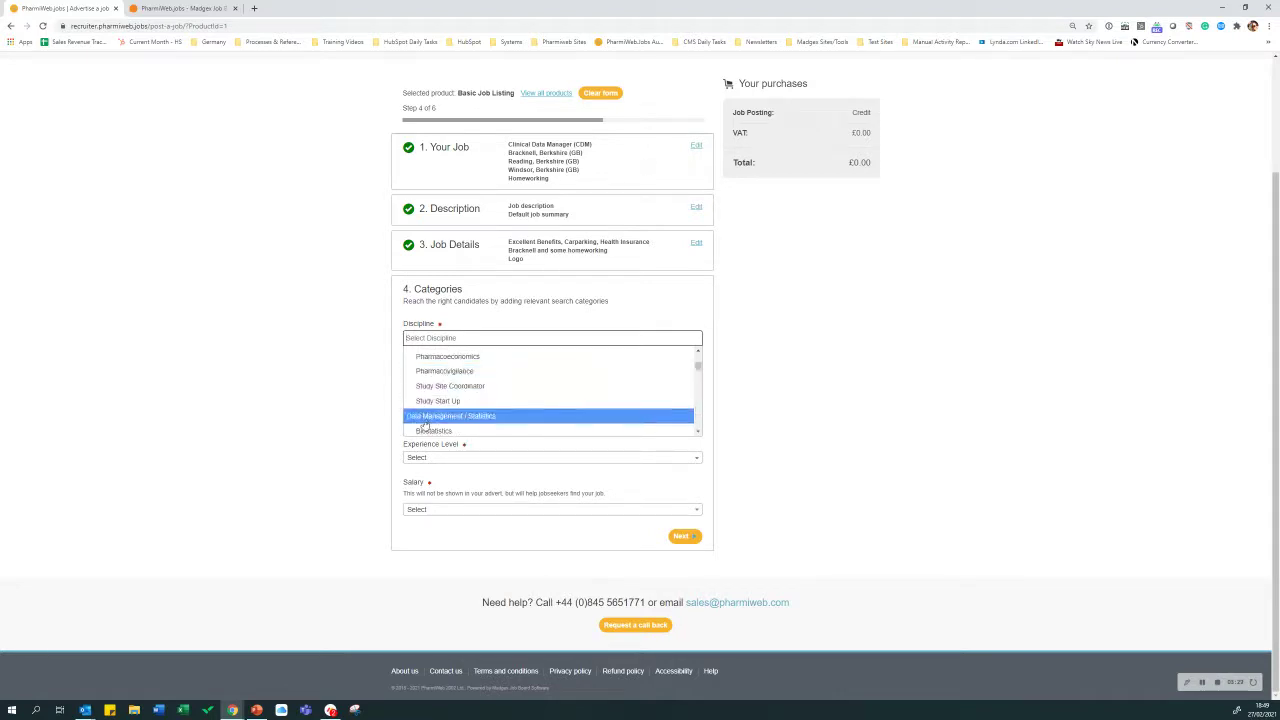
scroll(456, 420, "down", 2)
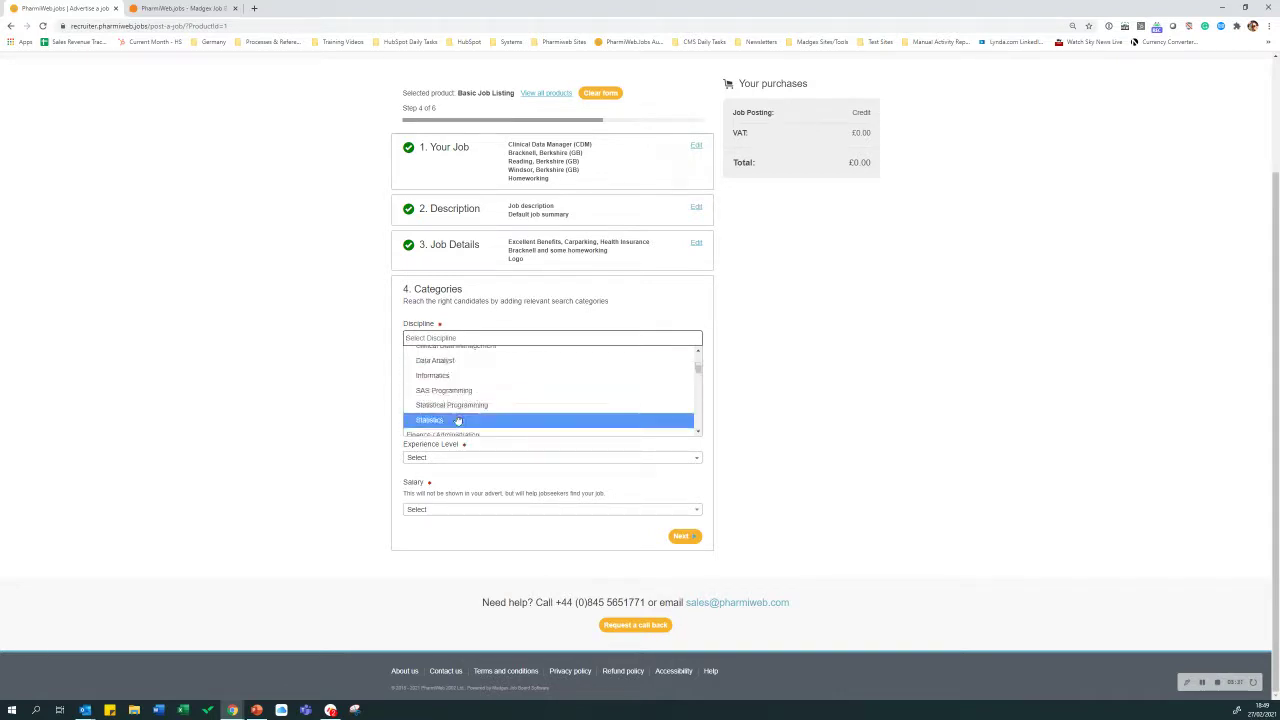
scroll(457, 420, "down", 1)
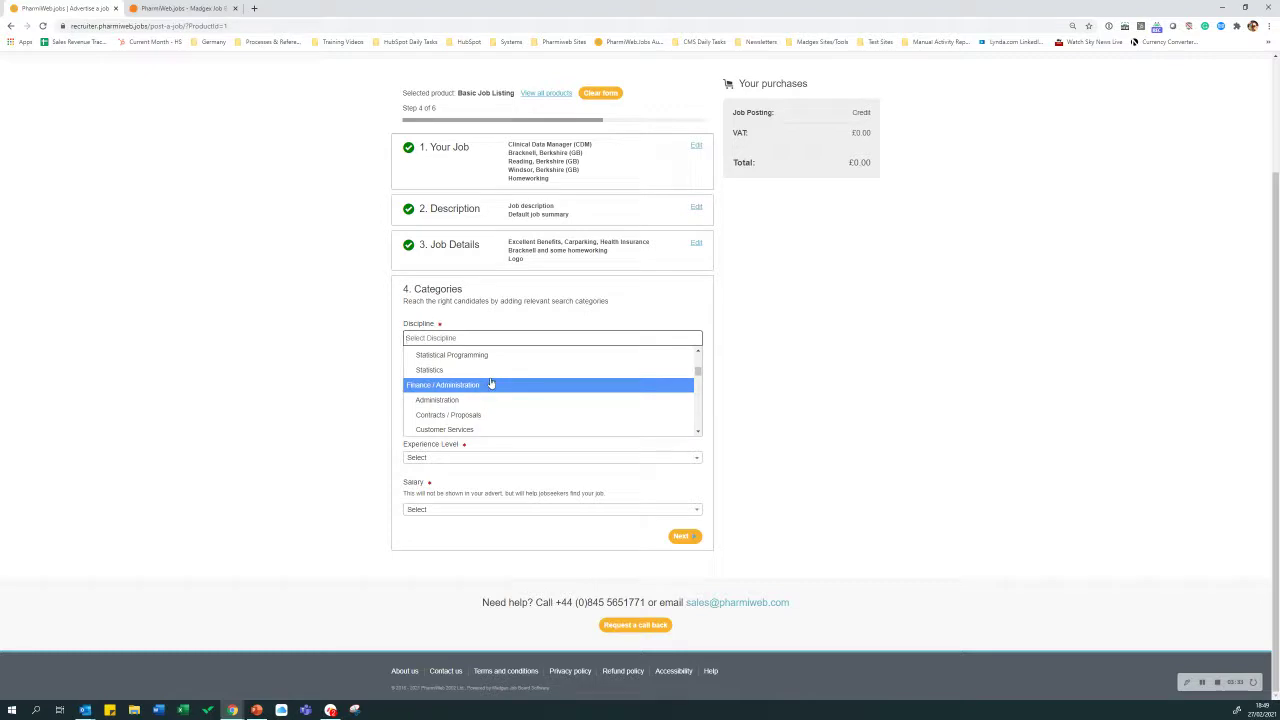
scroll(490, 384, "up", 5)
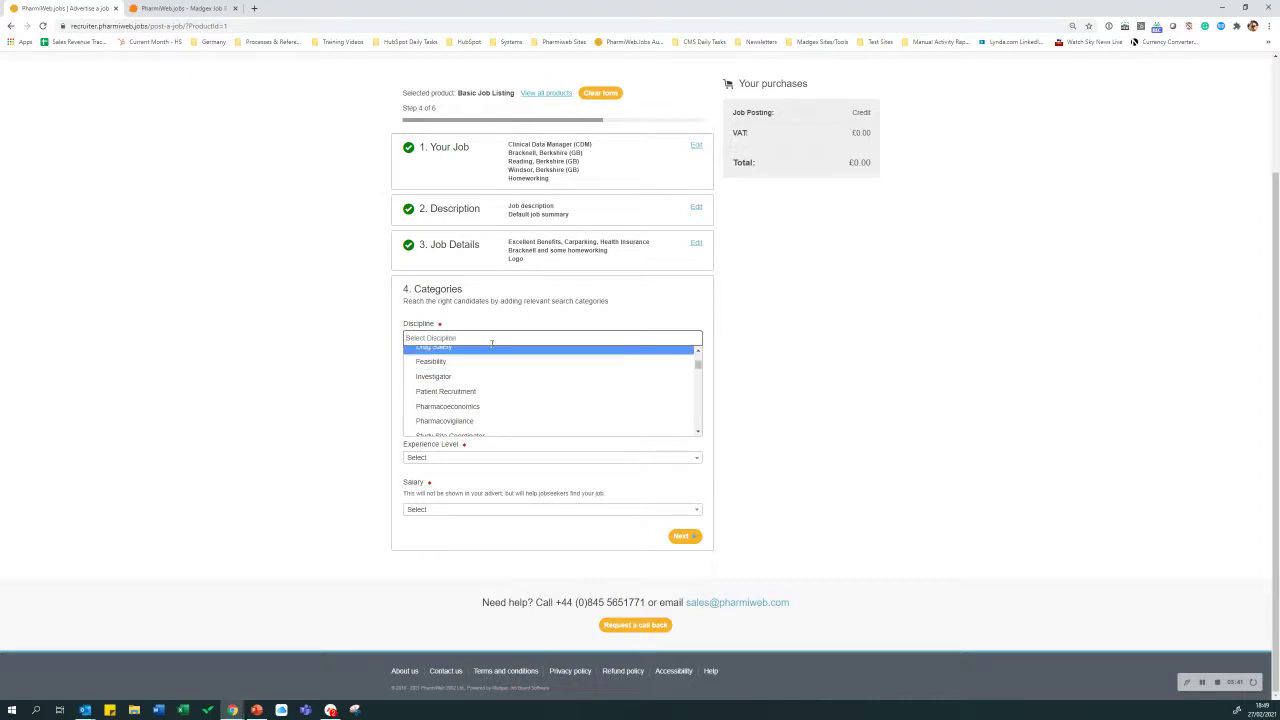
type("Clinic")
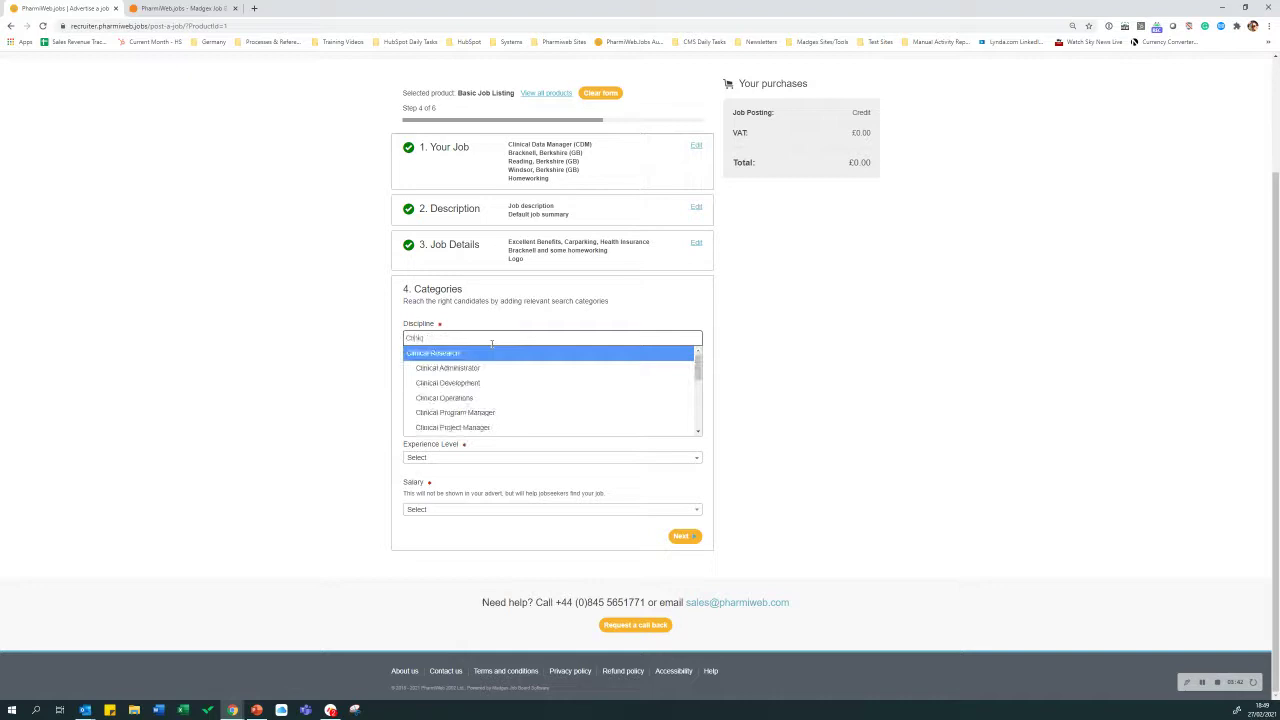
type("al data")
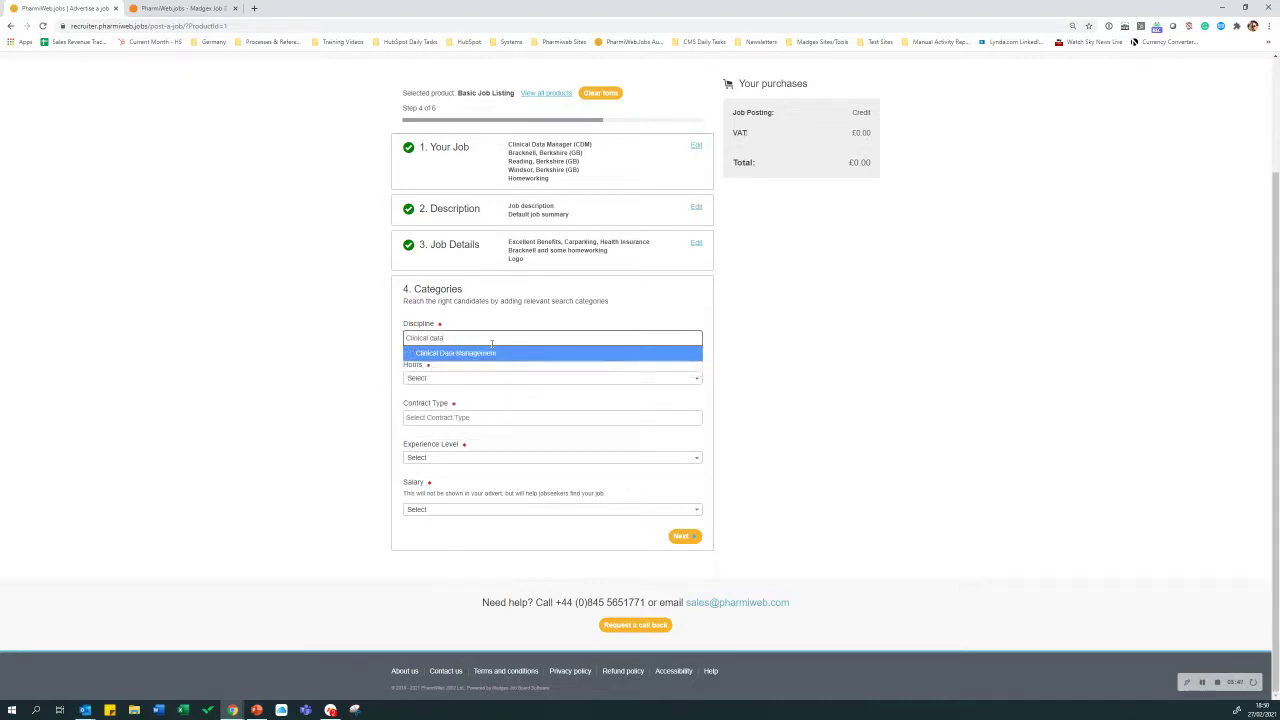
left_click(490, 354)
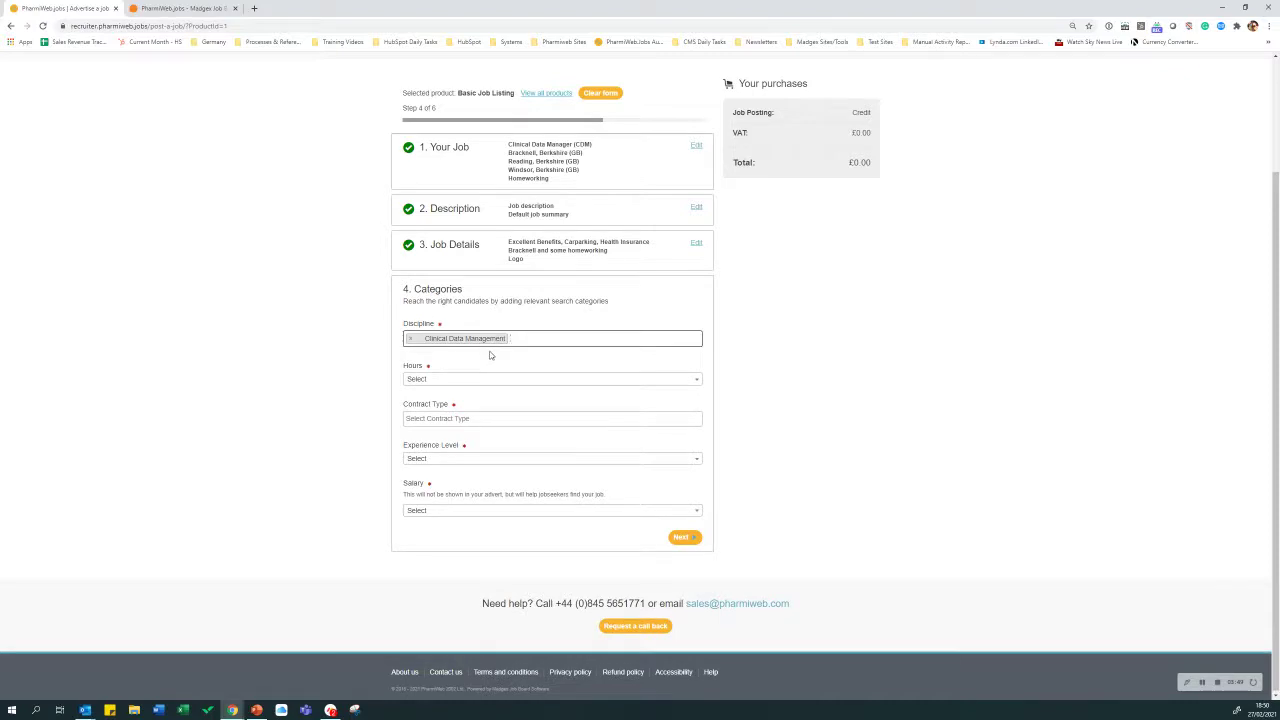
type("Clinical")
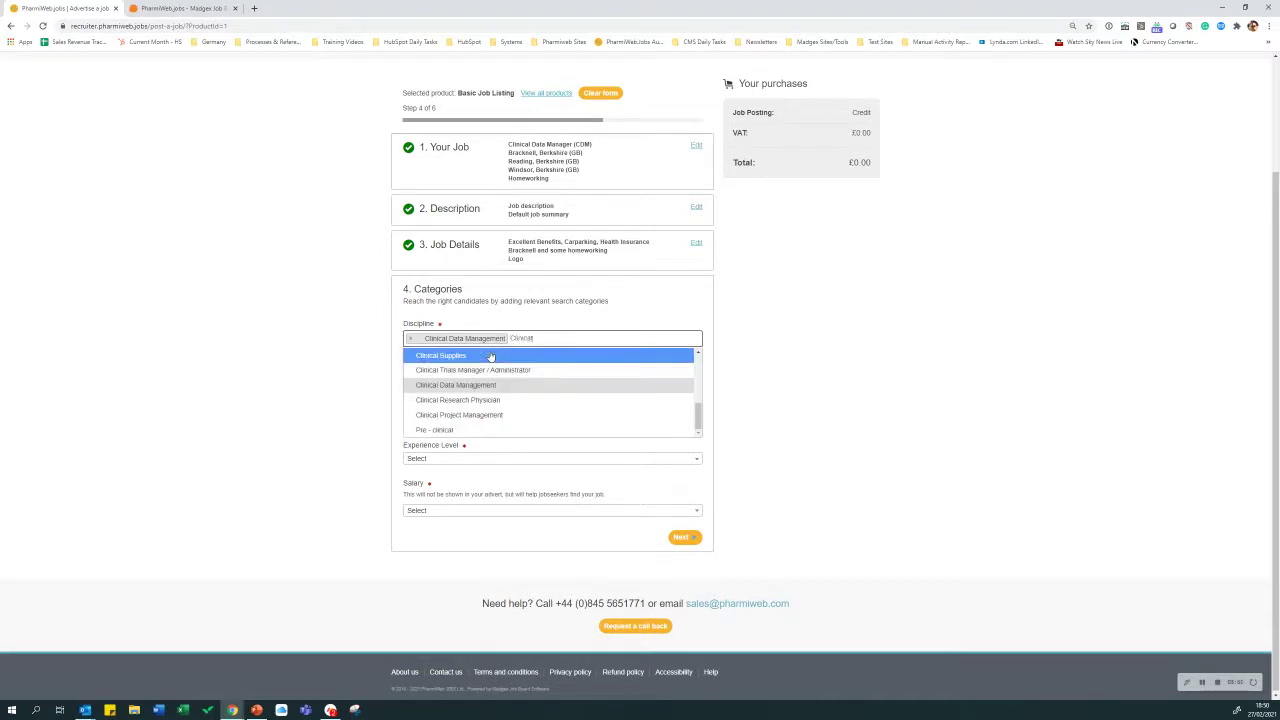
type(" re")
left_click(490, 355)
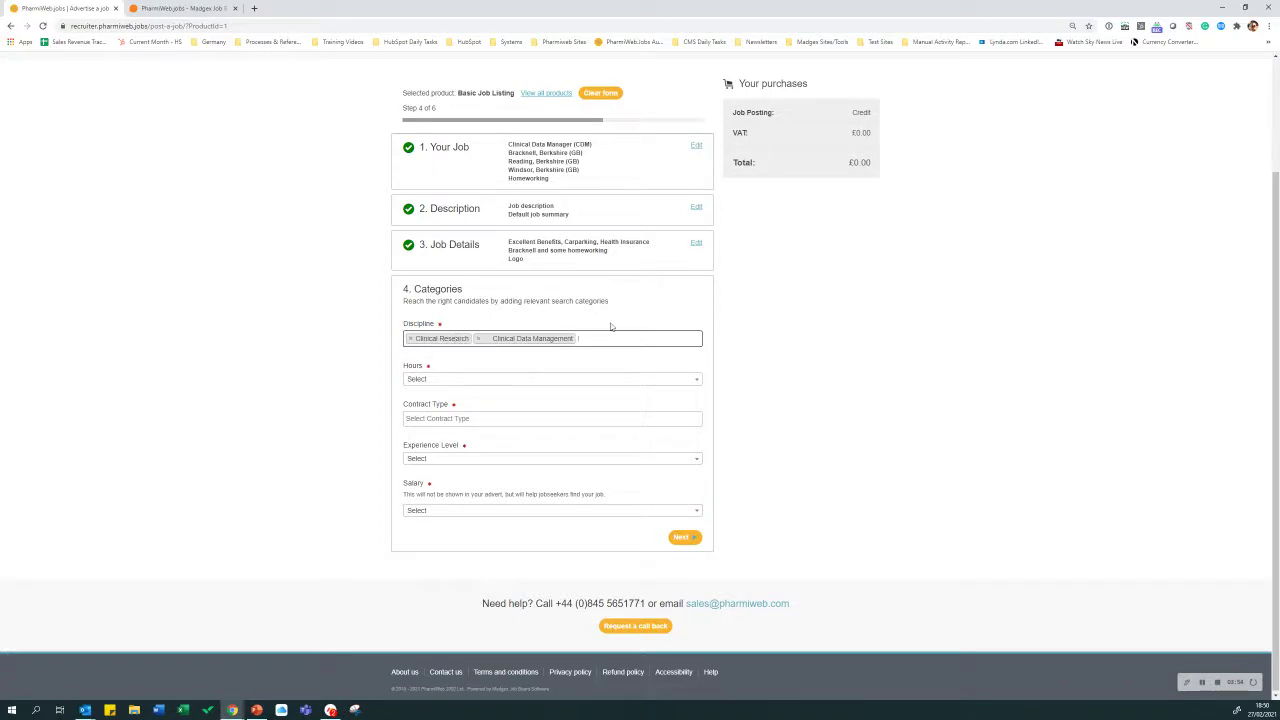
- Set Hours to Full Time, Contract Type to Permanent, and Experience Level to Experienced (non-manager)
left_click(531, 379)
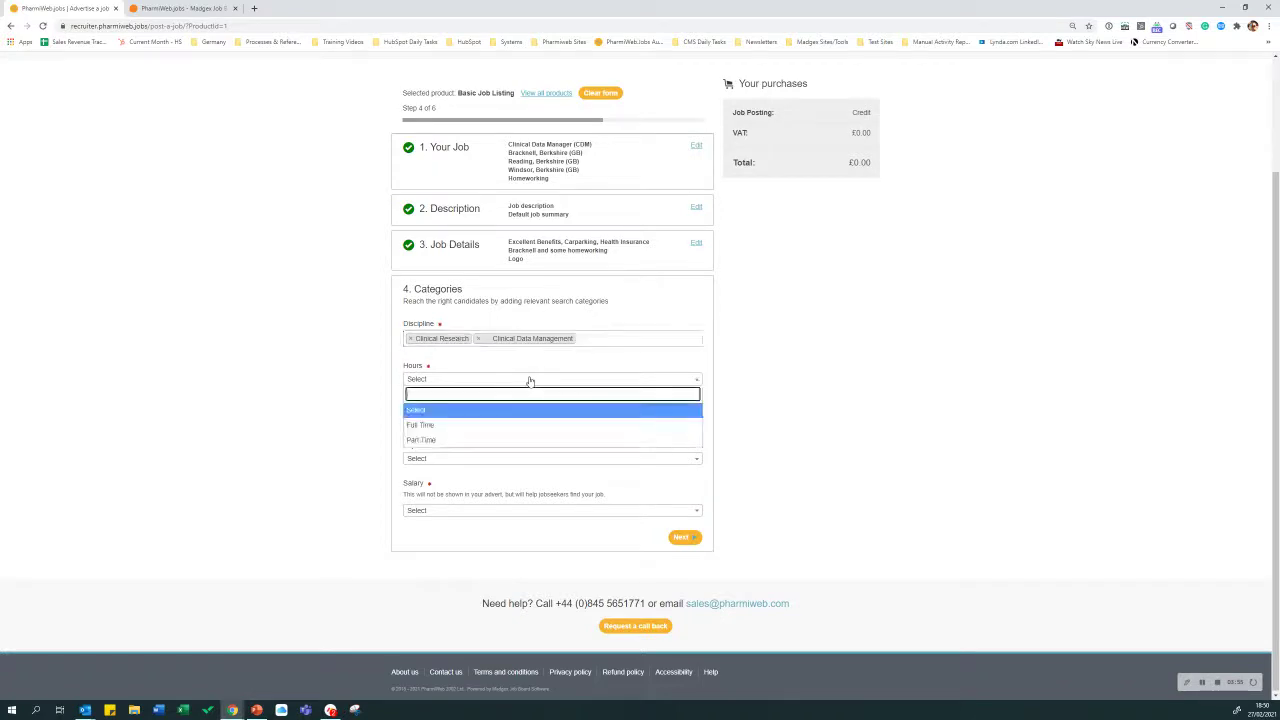
left_click(510, 428)
left_click(491, 420)
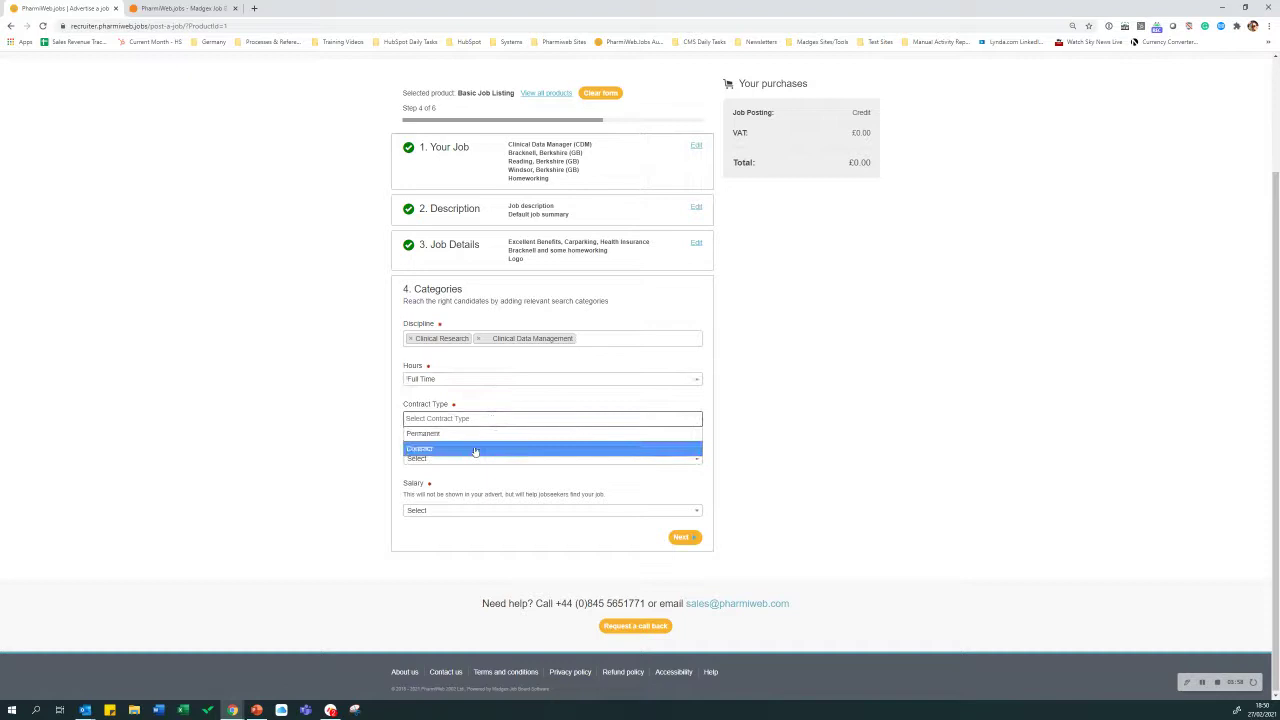
left_click(474, 434)
left_click(471, 459)
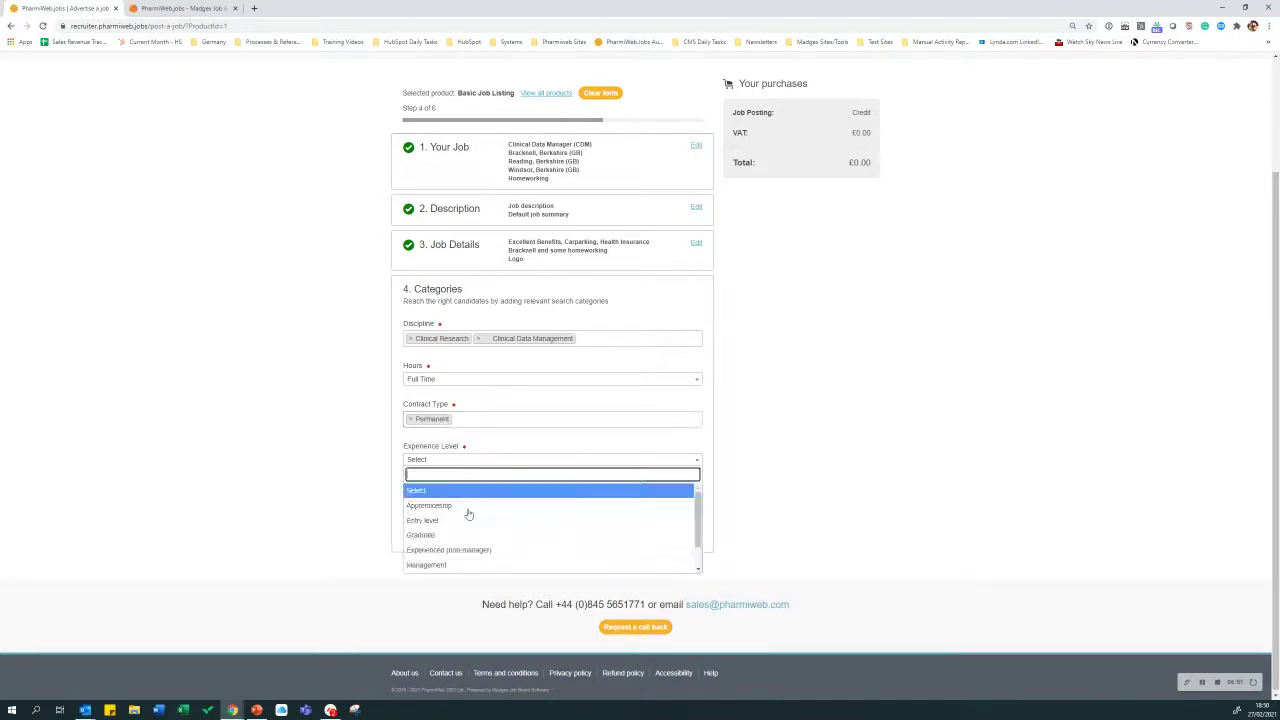
left_click(465, 550)
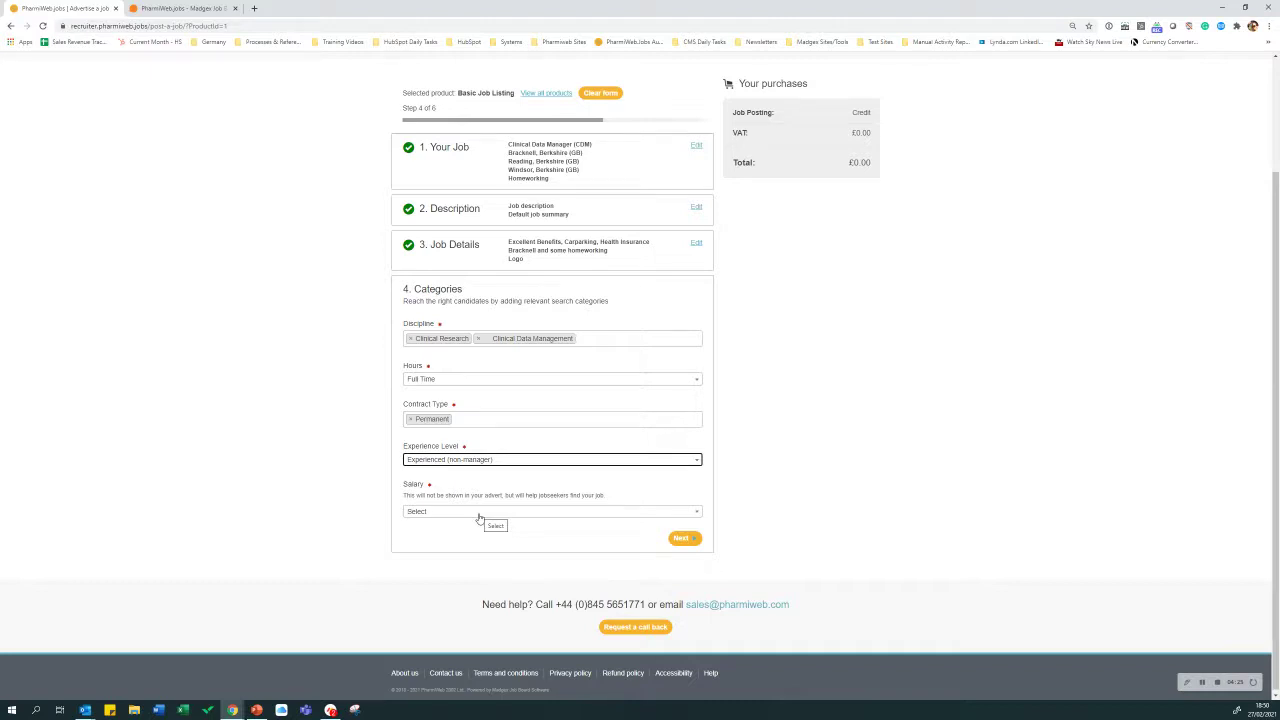
- Choose the £20,000 - £29,999 band from the Salary list
left_click(479, 515)
scroll(466, 580, "down", 1)
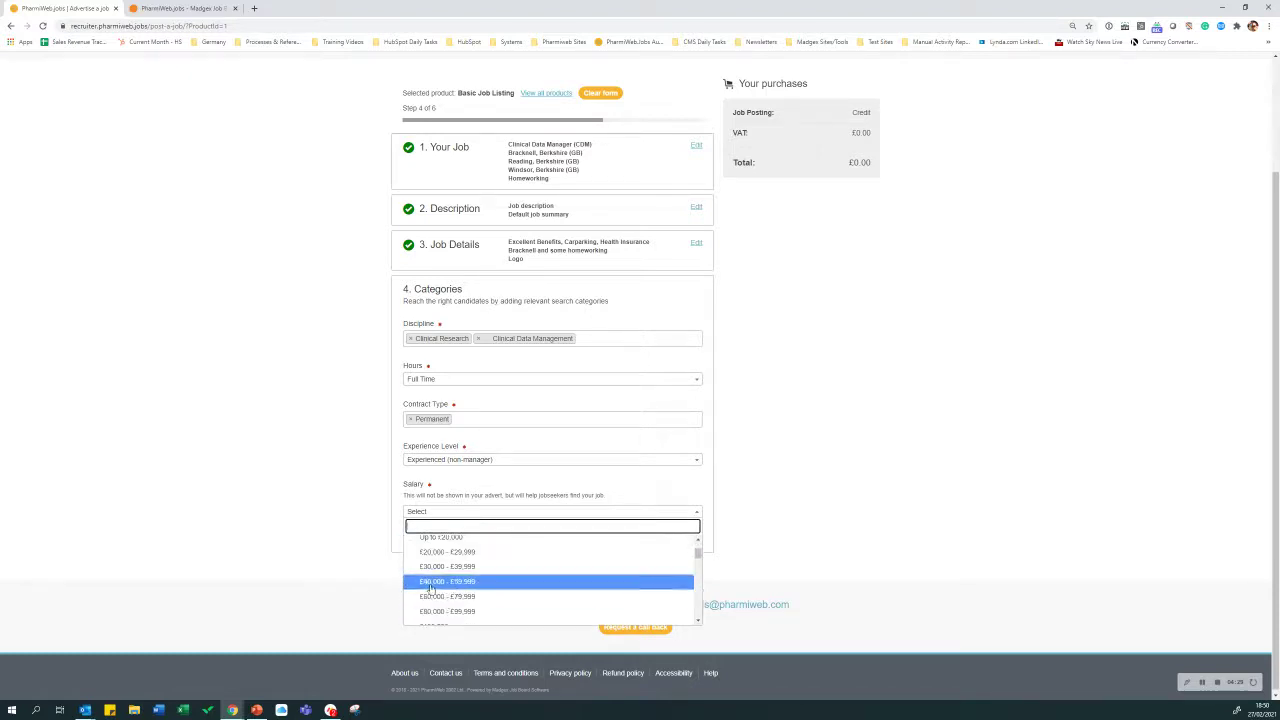
scroll(436, 586, "down", 2)
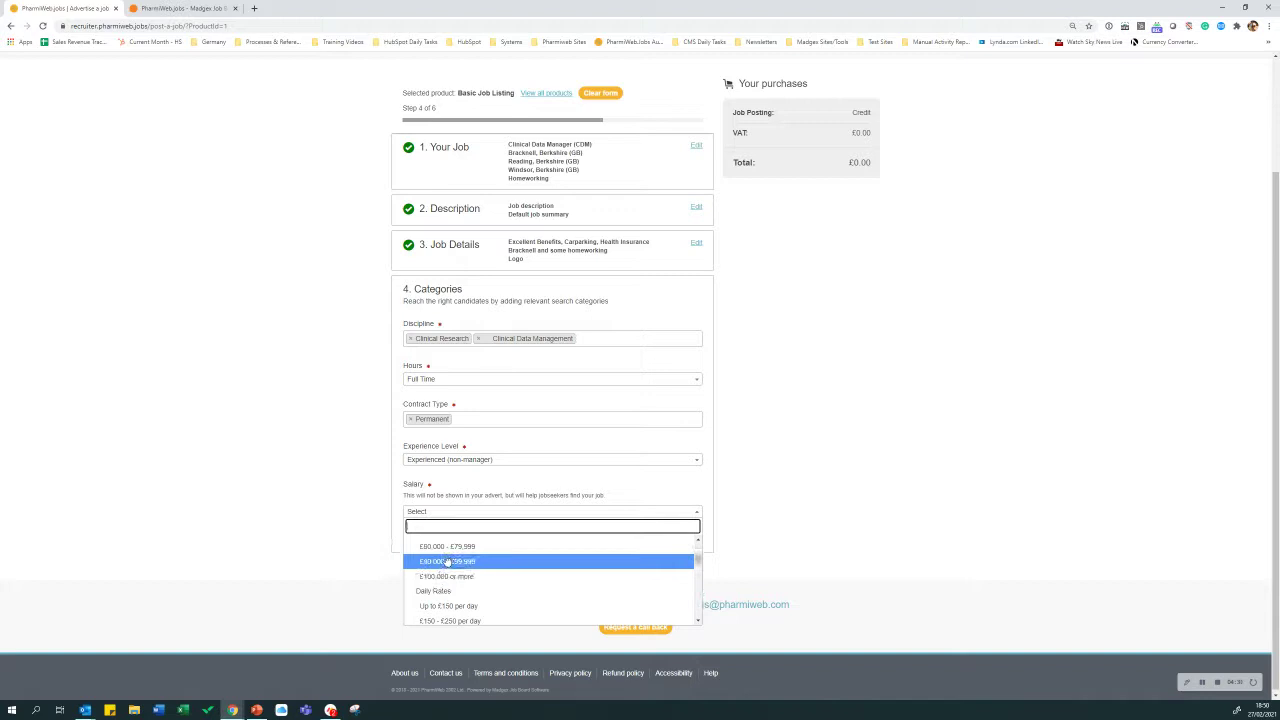
scroll(450, 580, "down", 2)
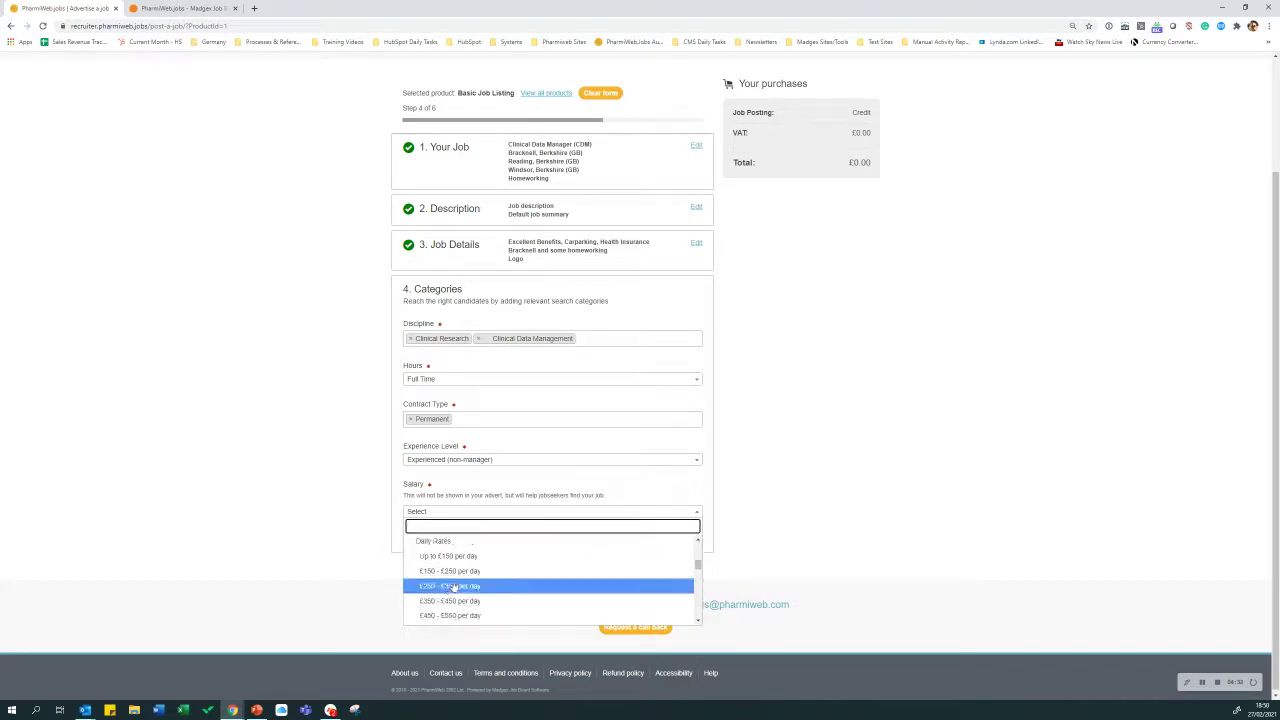
scroll(455, 585, "down", 3)
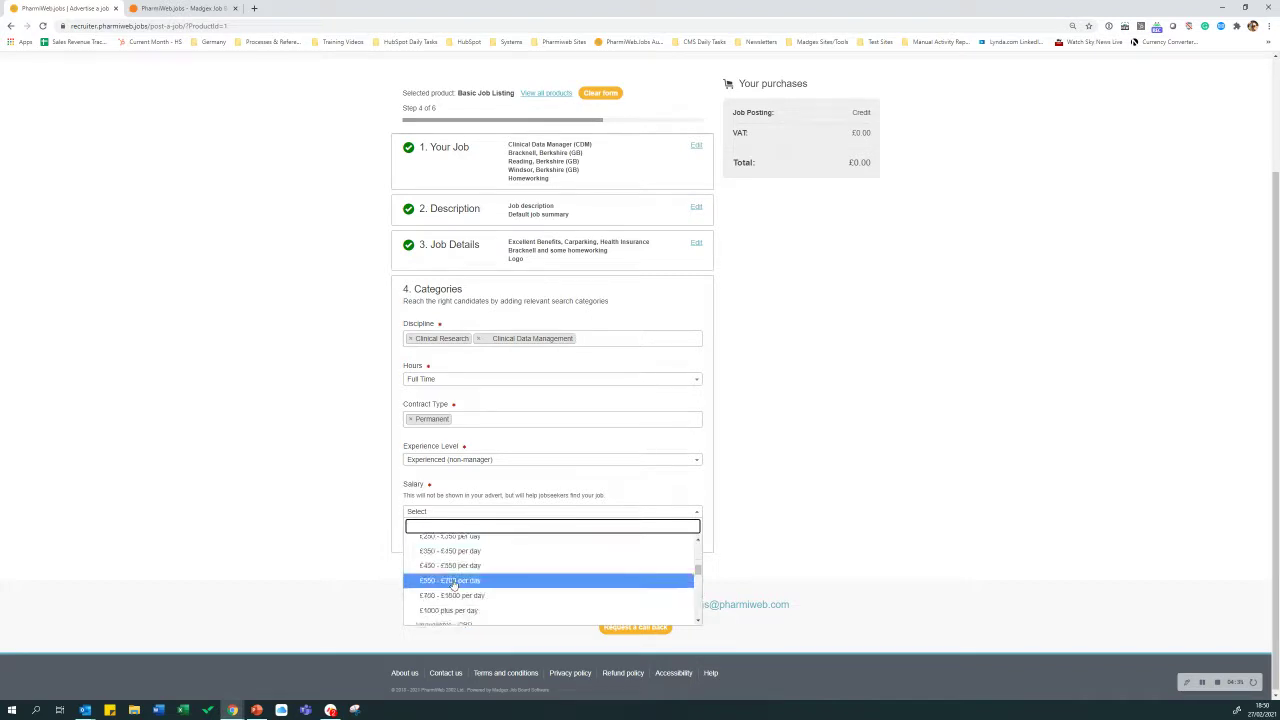
scroll(450, 587, "down", 2)
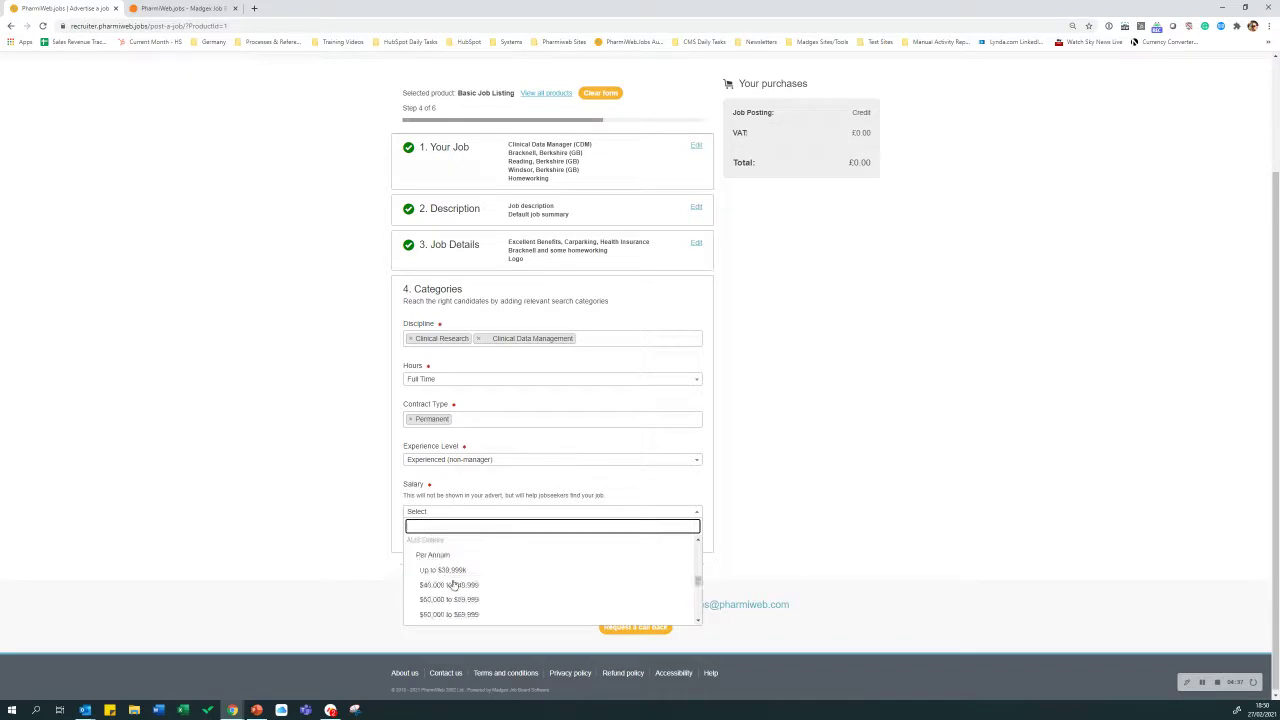
scroll(447, 590, "down", 3)
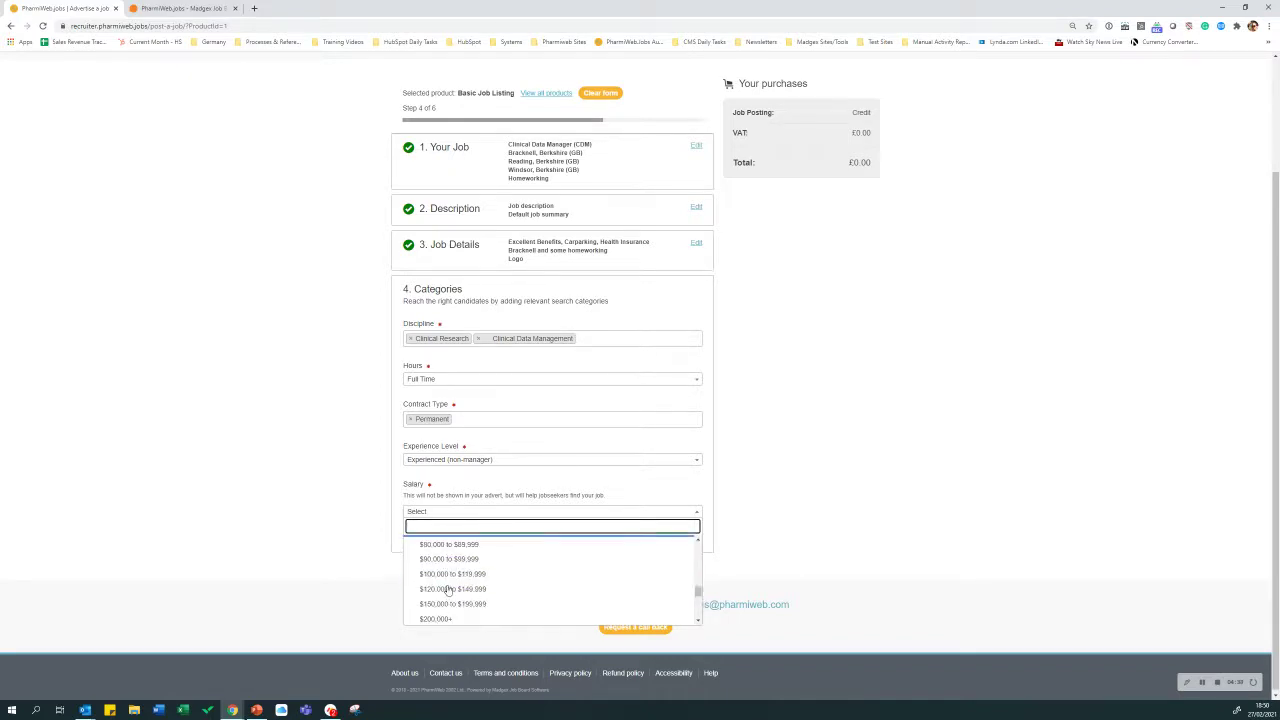
scroll(447, 590, "down", 3)
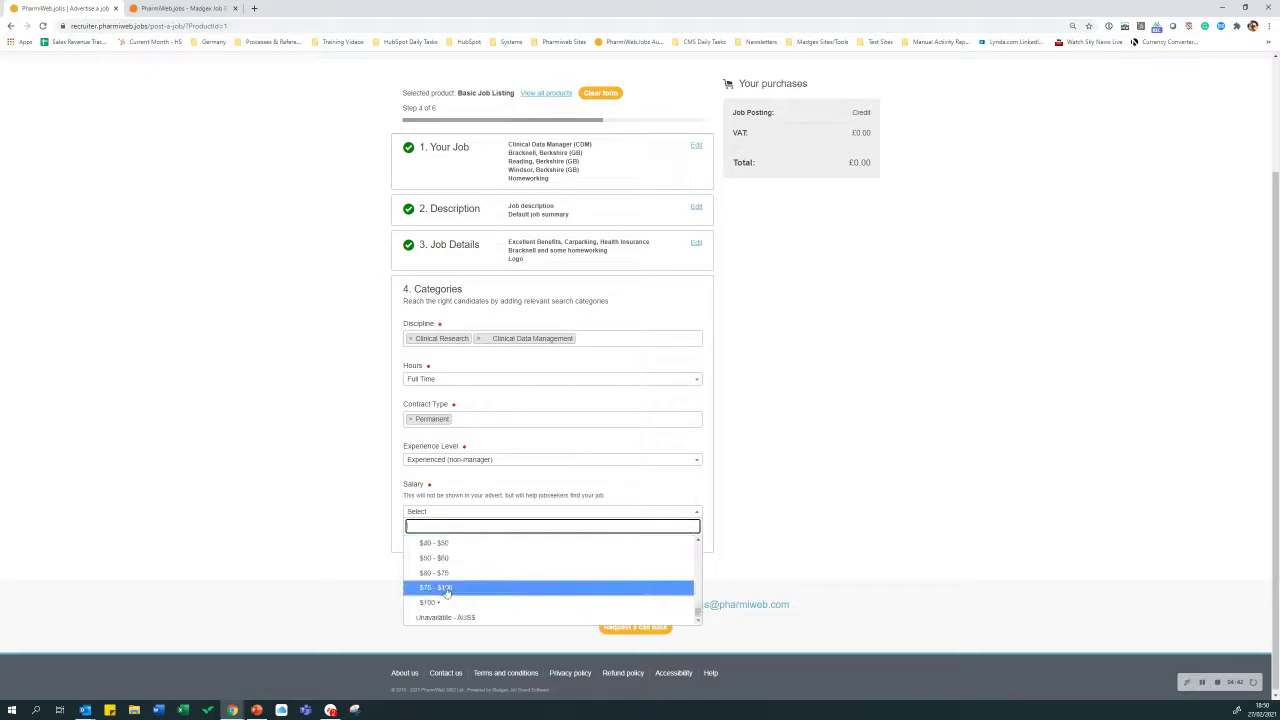
scroll(447, 590, "up", 2)
scroll(447, 592, "up", 6)
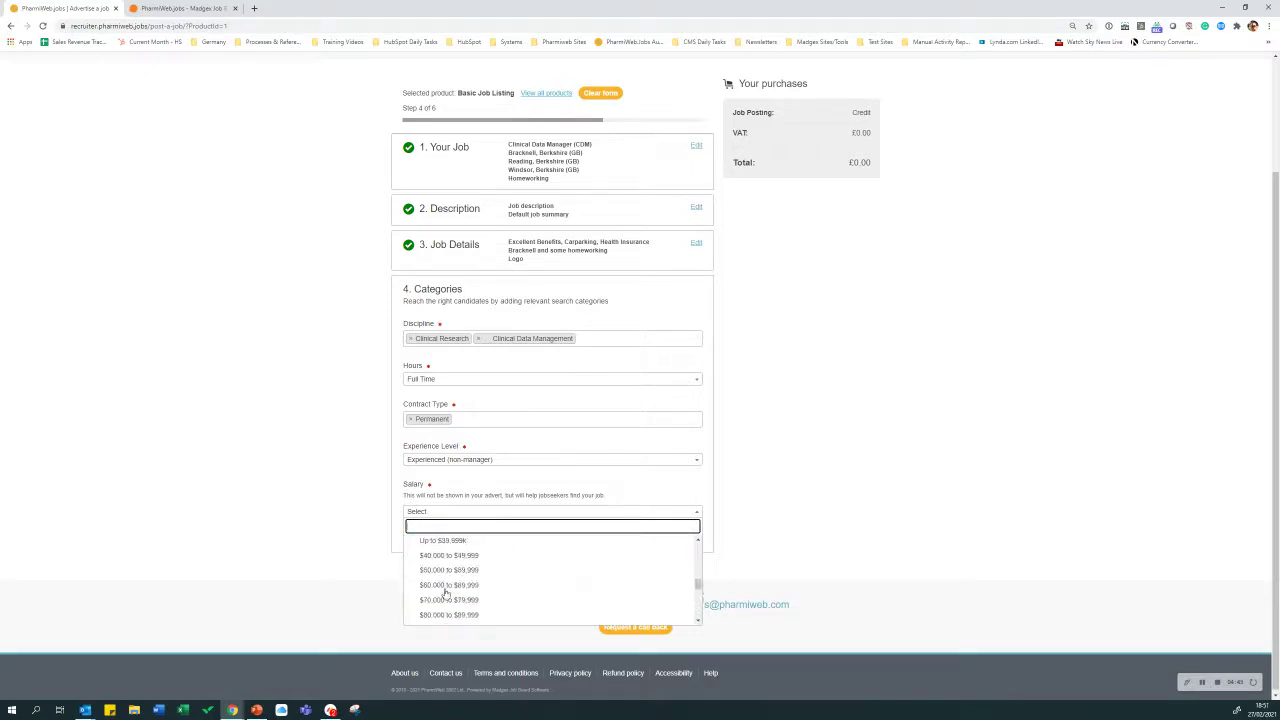
scroll(447, 590, "up", 3)
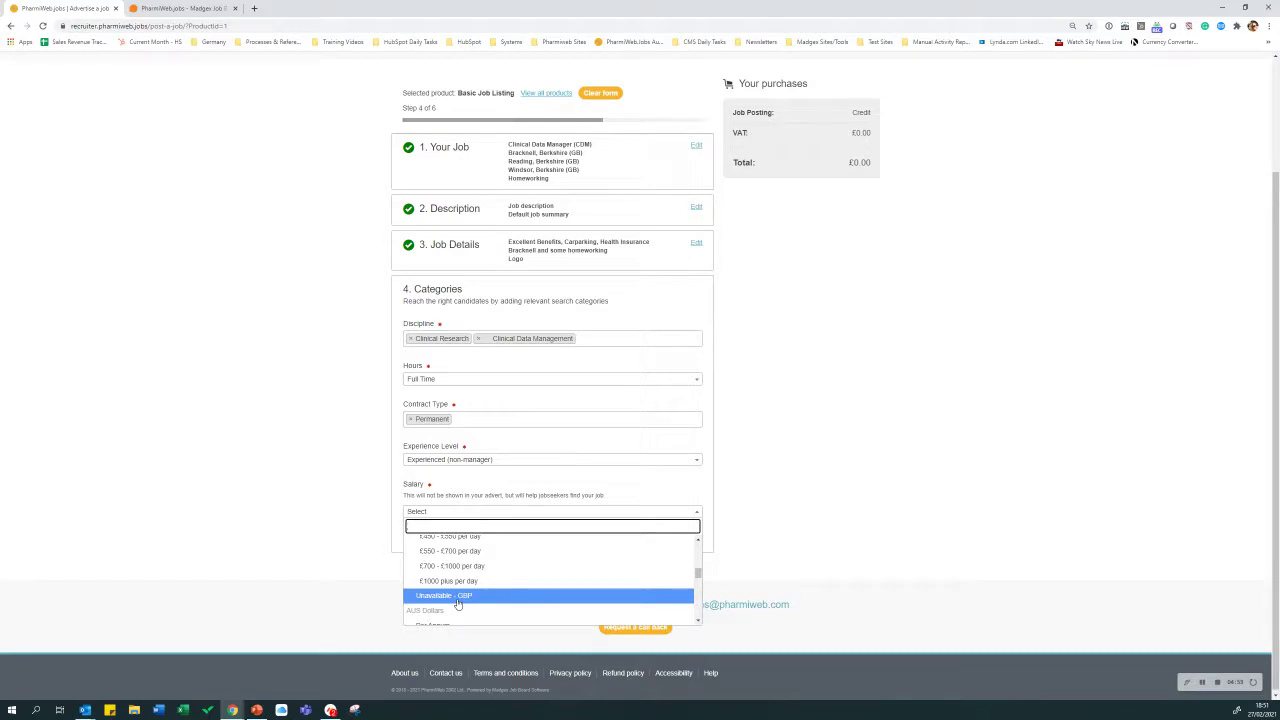
scroll(455, 604, "up", 5)
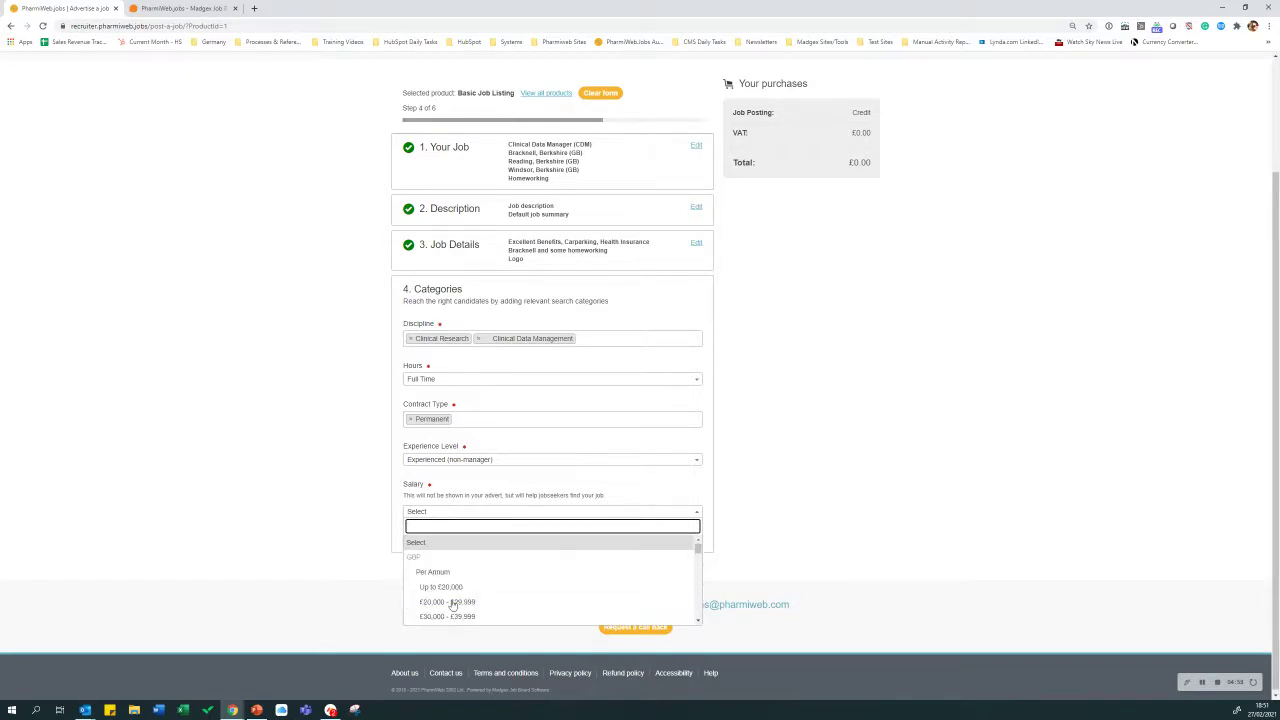
left_click(452, 602)
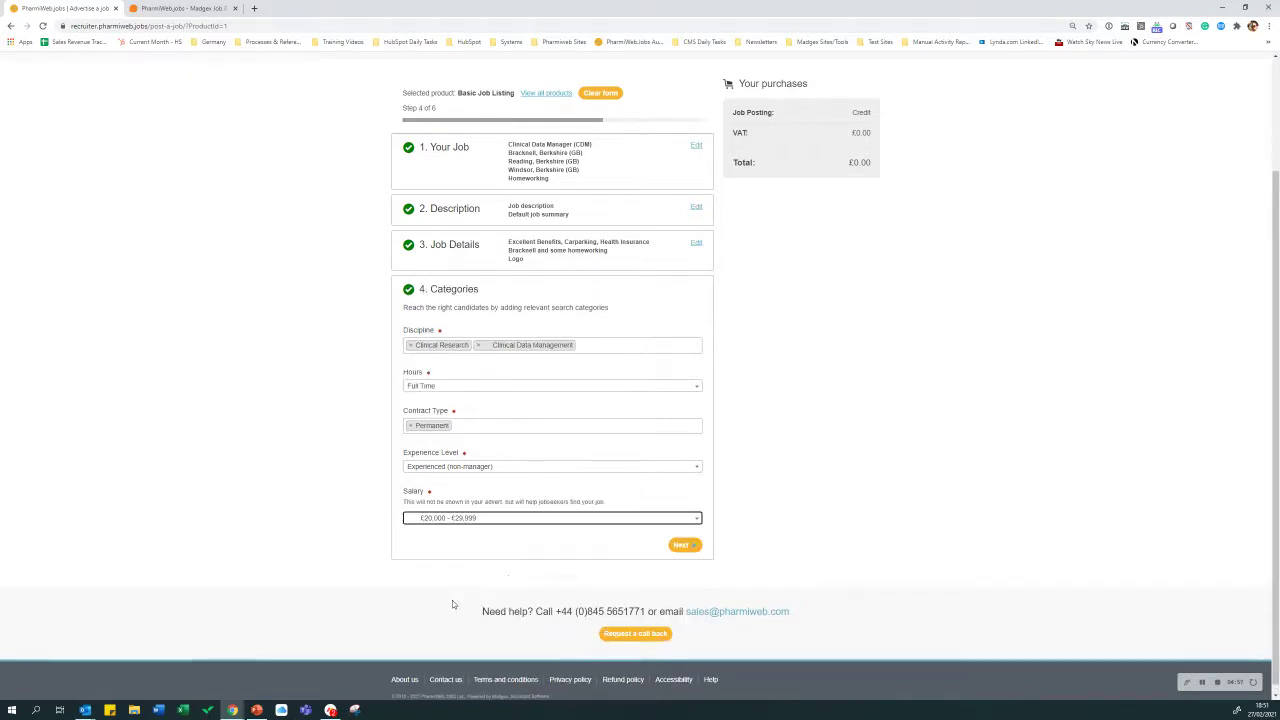
- In Settings, briefly try 'Via a company website' but keep applications coming by email
left_click(681, 545)
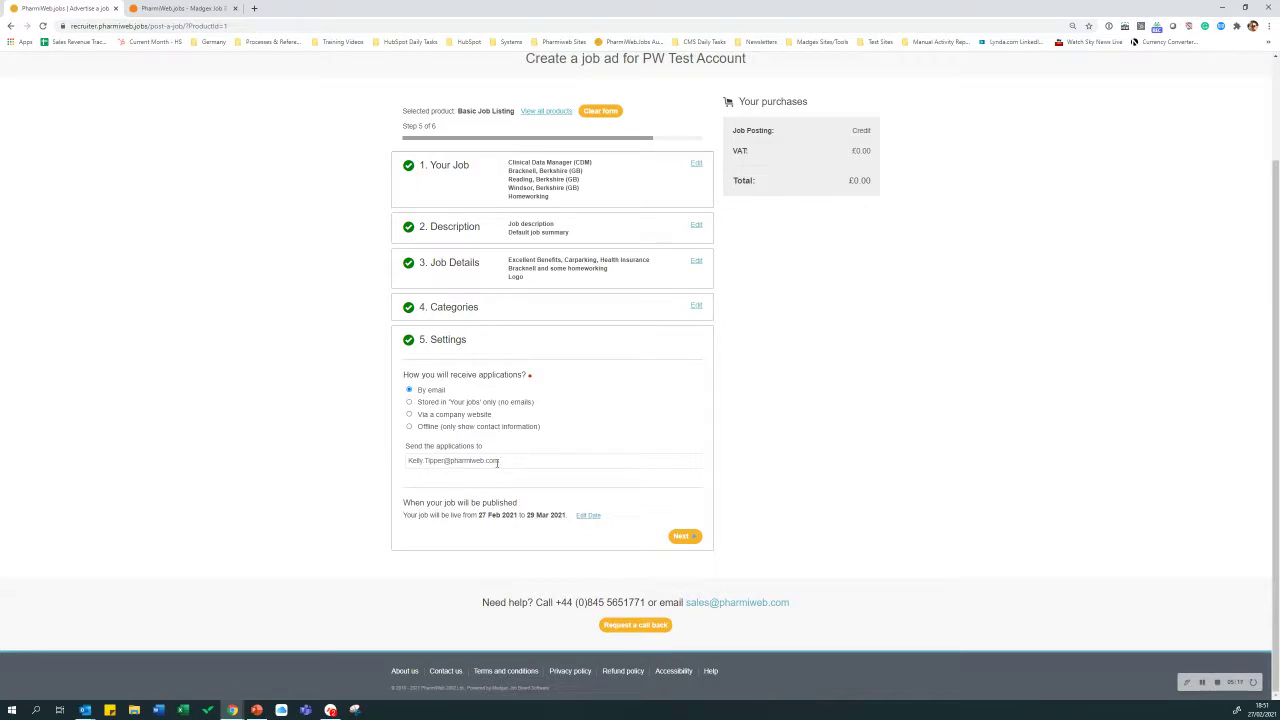
left_click(409, 415)
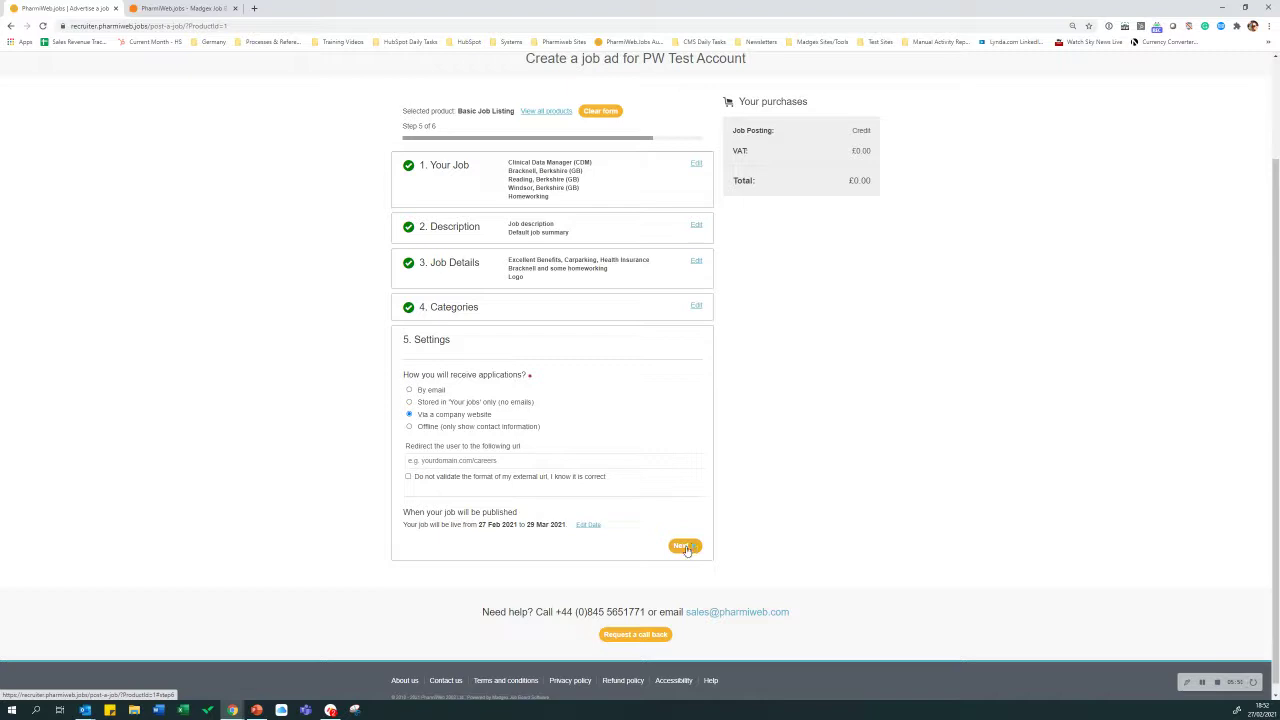
left_click(686, 550)
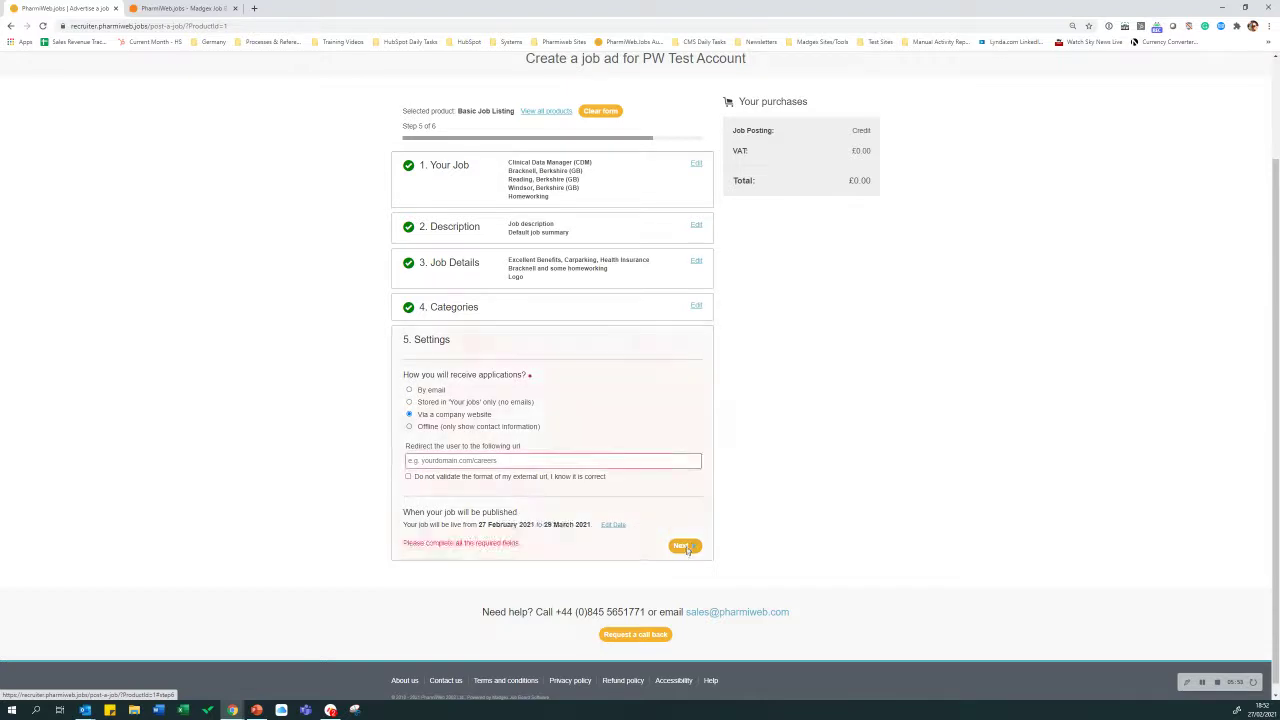
left_click(430, 390)
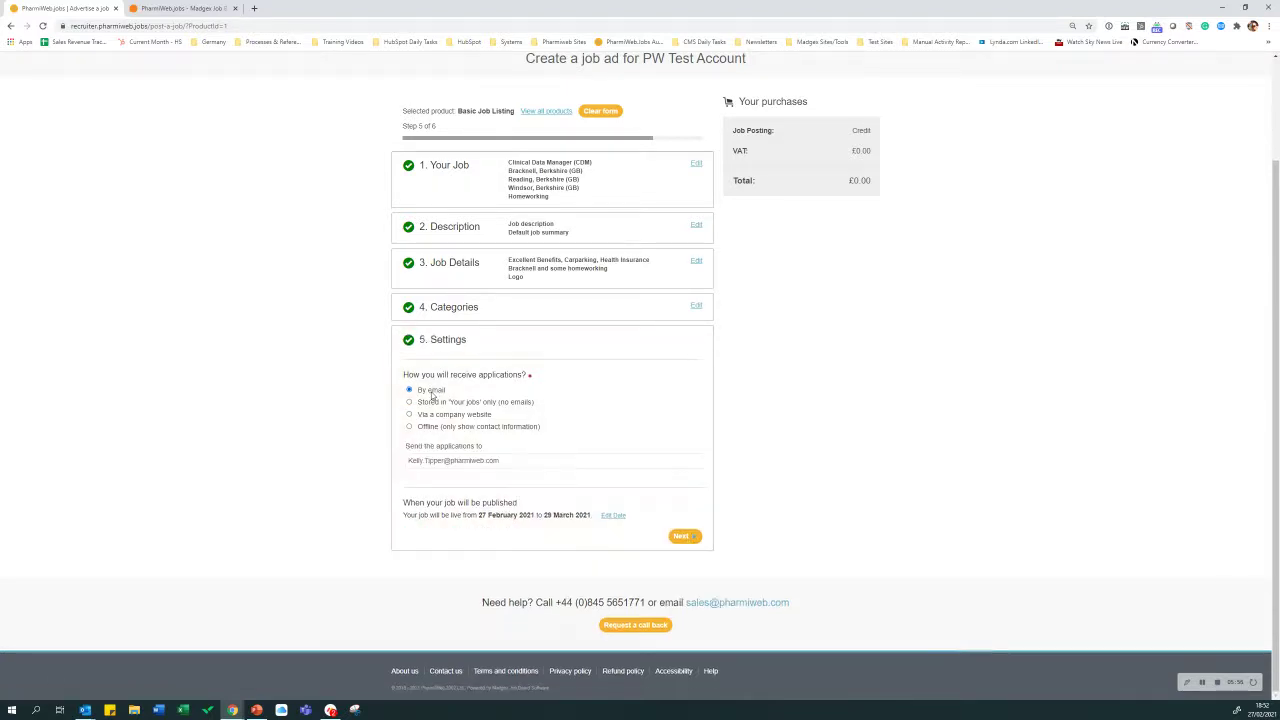
- On Upgrades, leave Premium Job unticked at £0.00 and submit with Post your job now
left_click(686, 540)
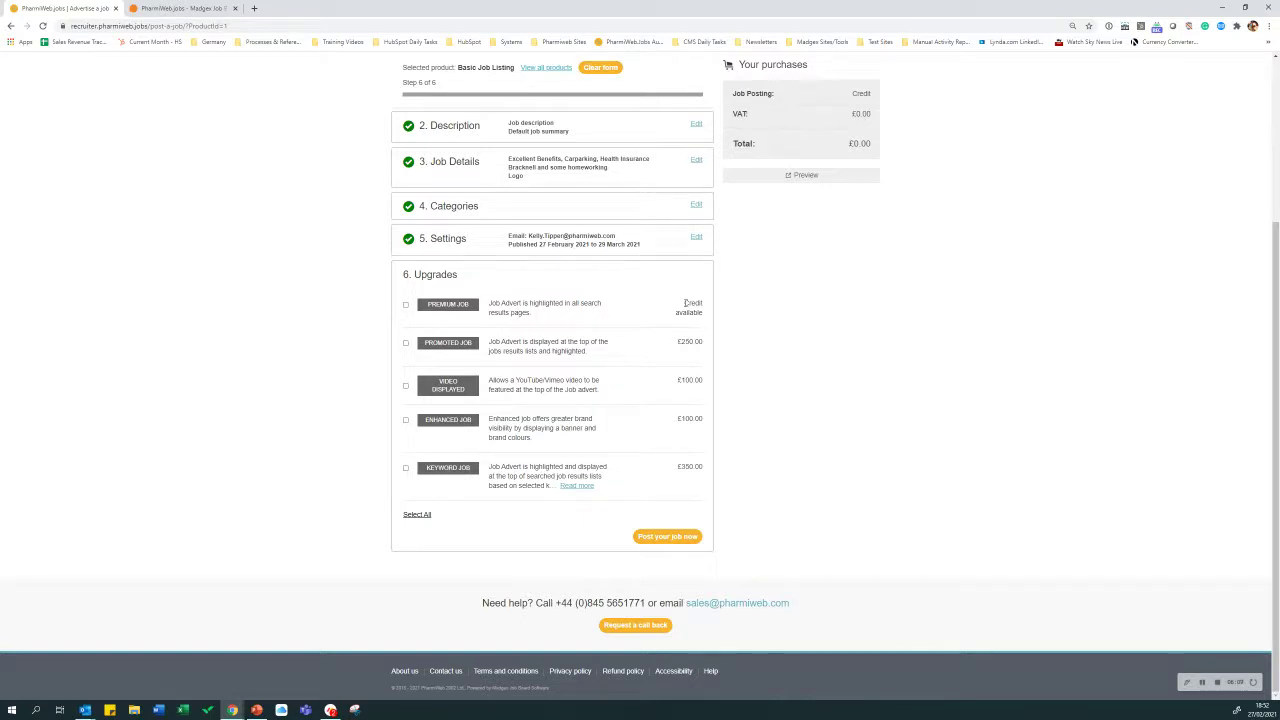
left_click(406, 306)
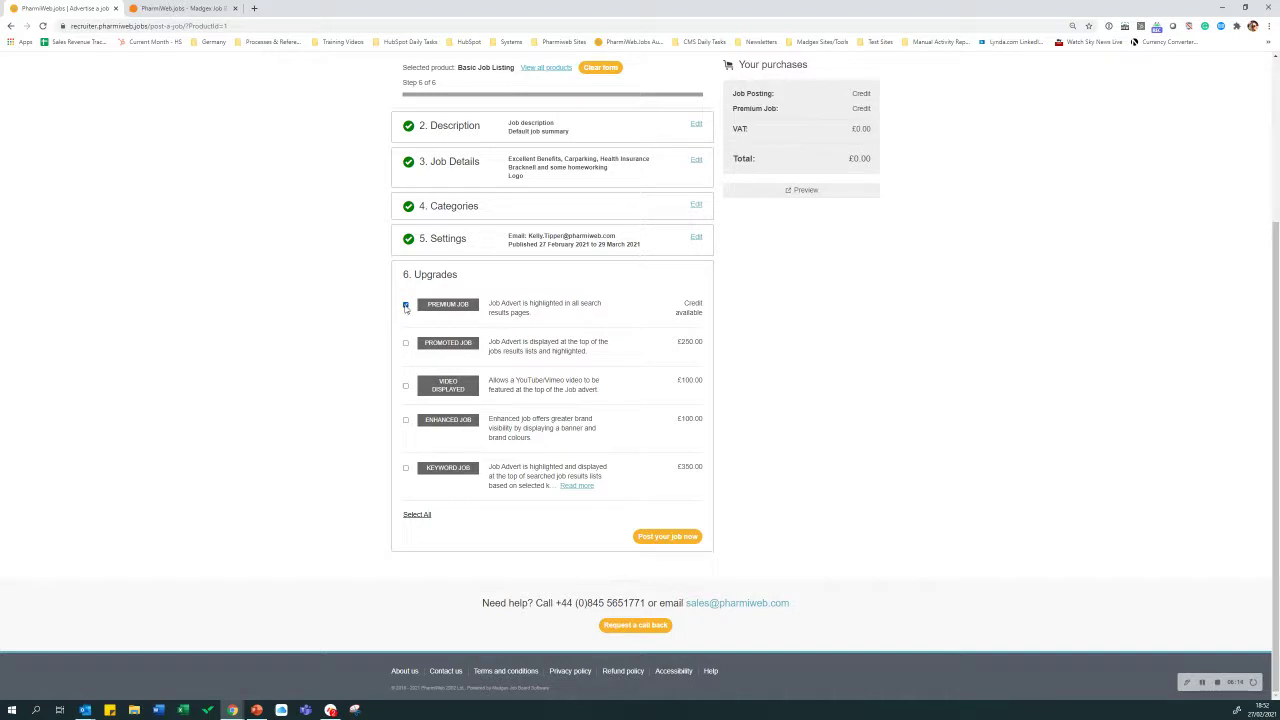
left_click(407, 307)
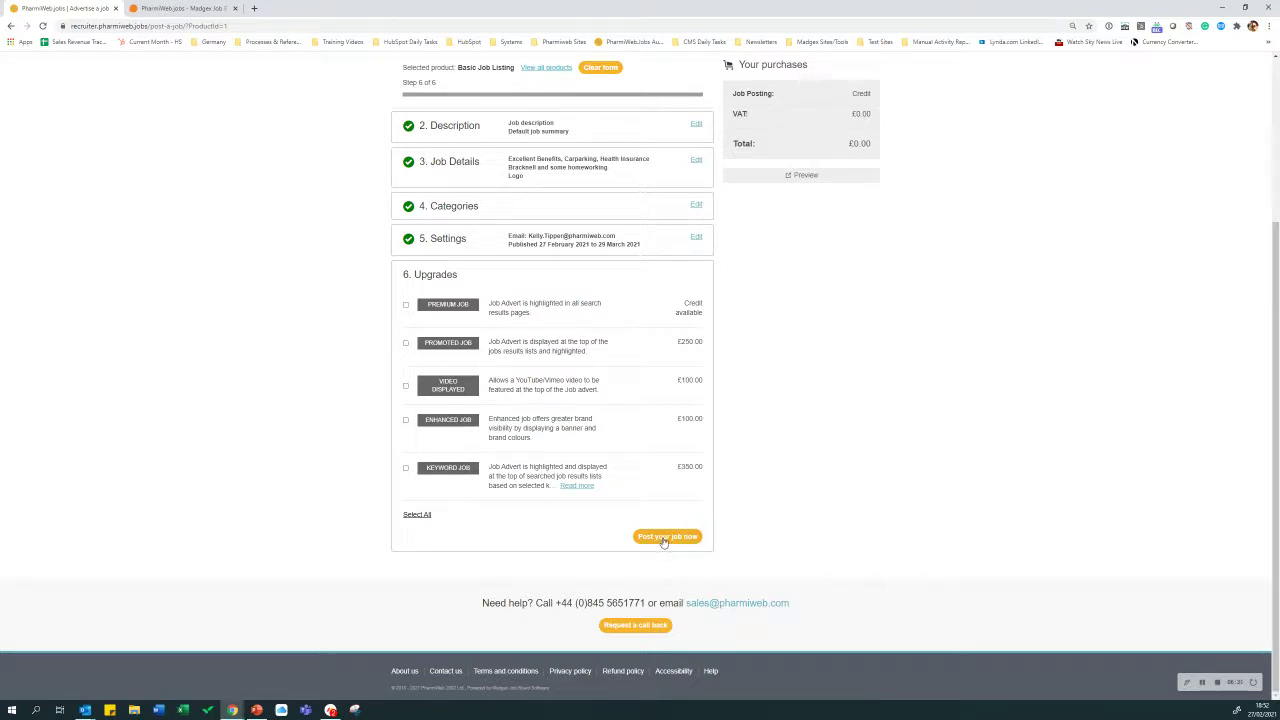
left_click(663, 537)
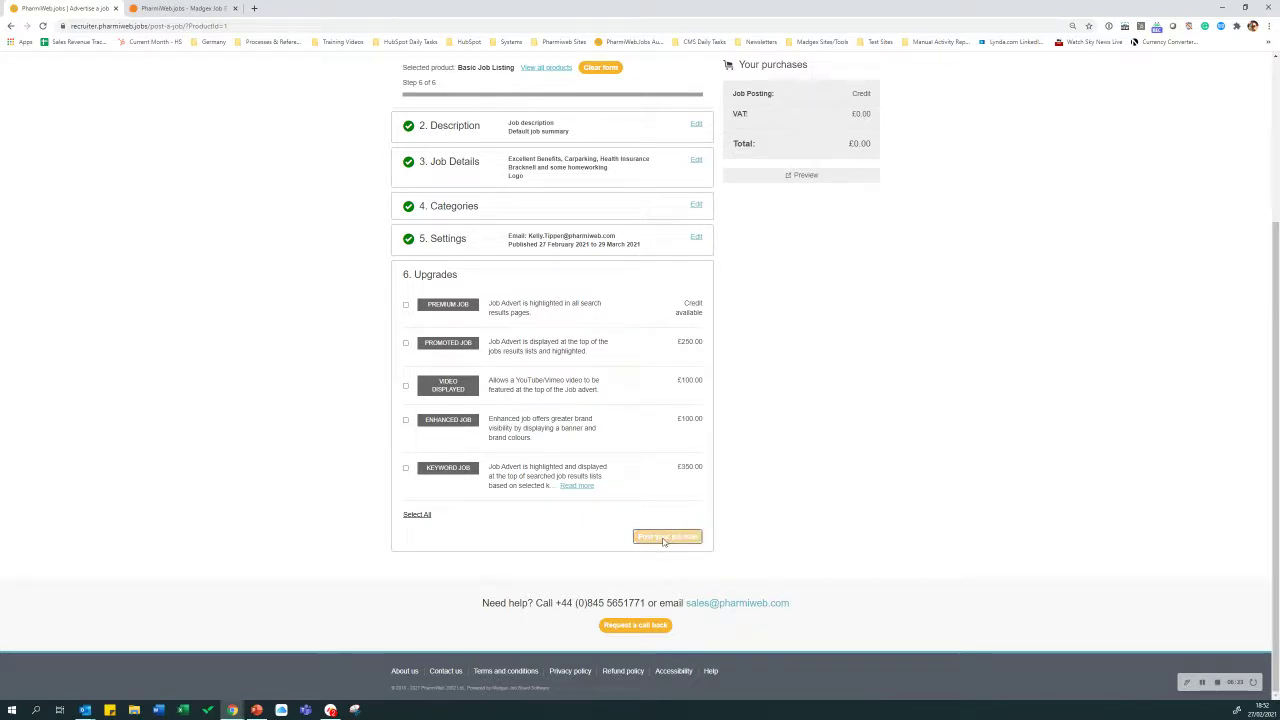